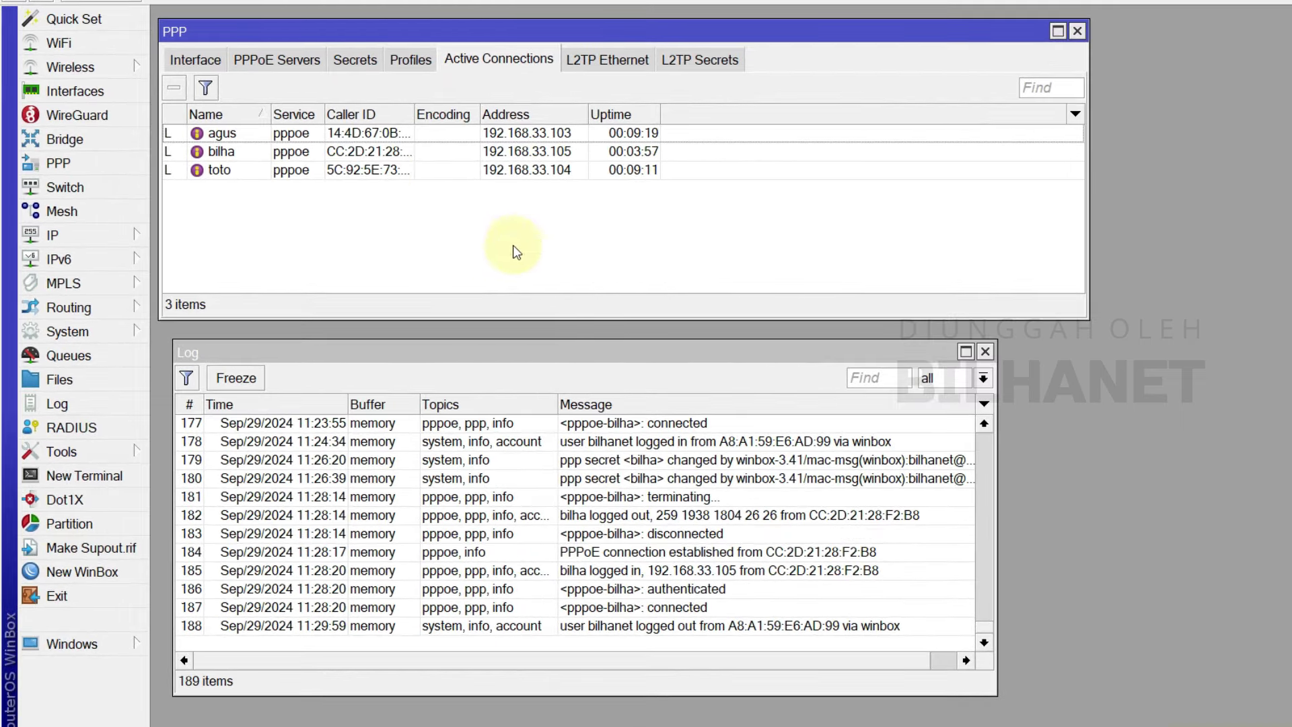
- Confirm bilha's secret uses profile_3M, whose limit is 3M/3M, then return to the Secrets list
{"action": "left_click", "coordinate": [225, 153]}
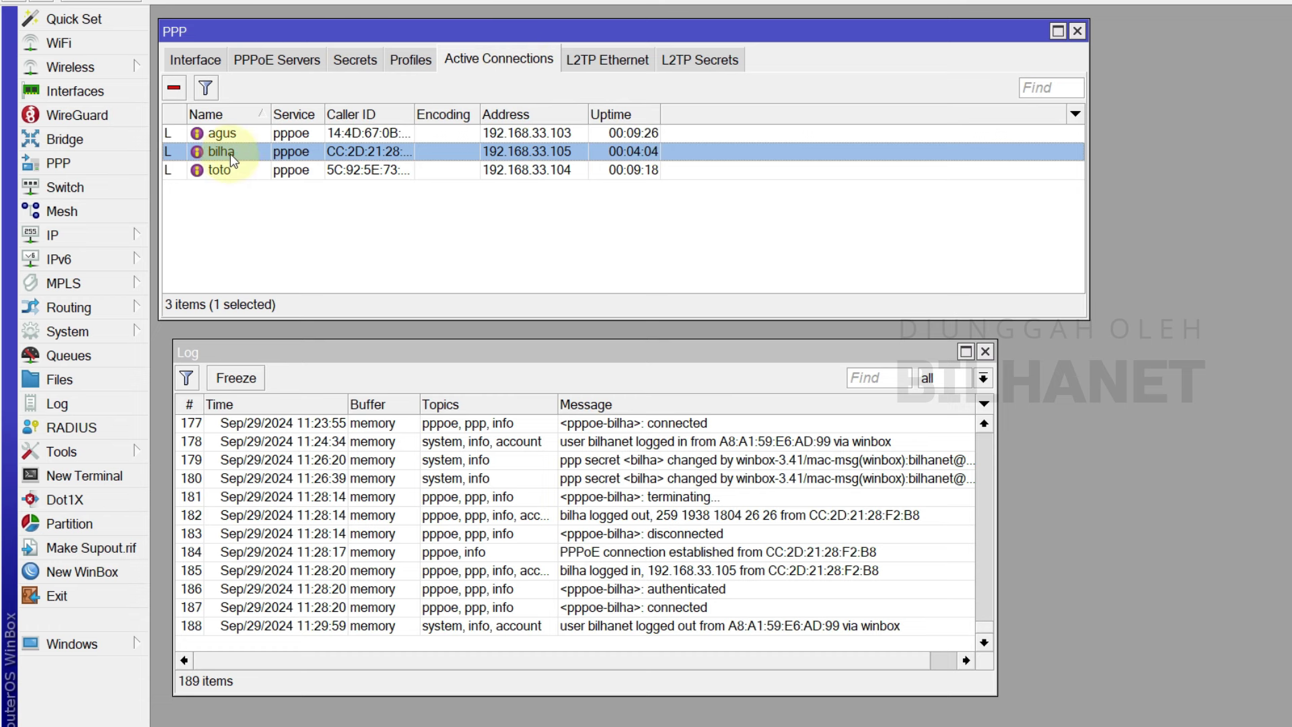
{"action": "left_click", "coordinate": [354, 62]}
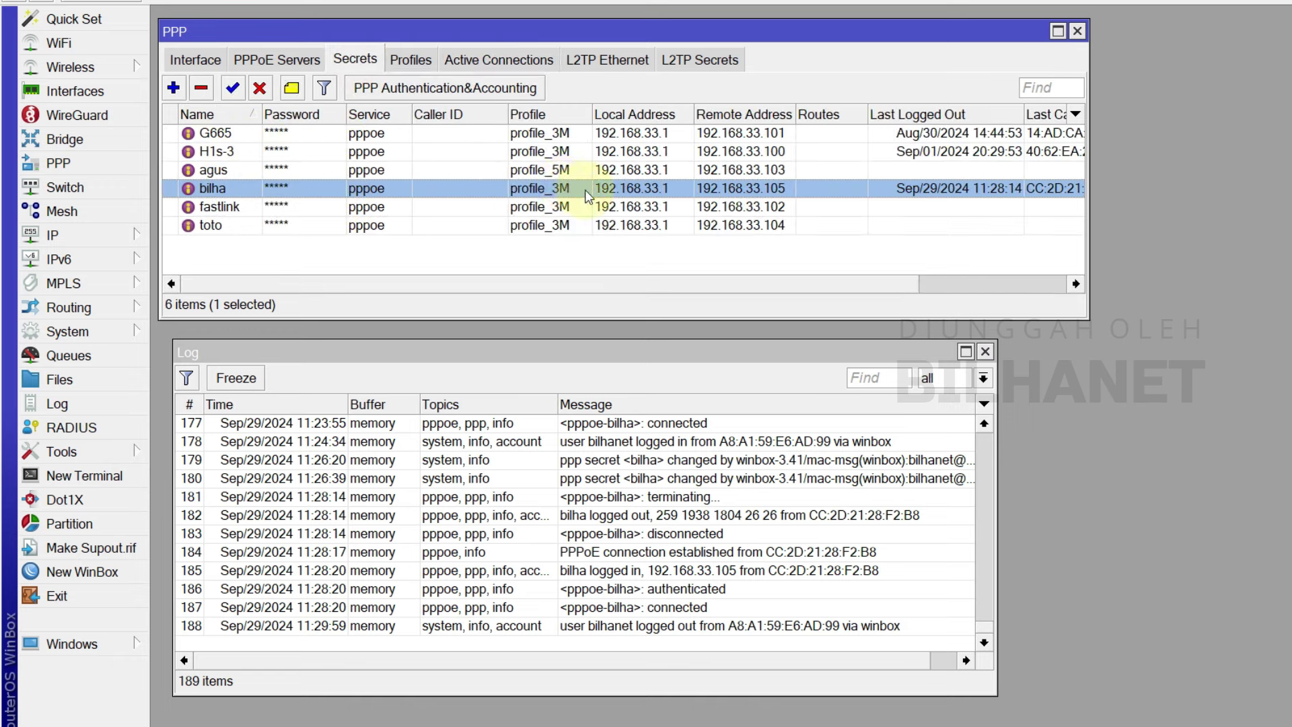
{"action": "left_click", "coordinate": [411, 60]}
{"action": "double_click", "coordinate": [271, 171]}
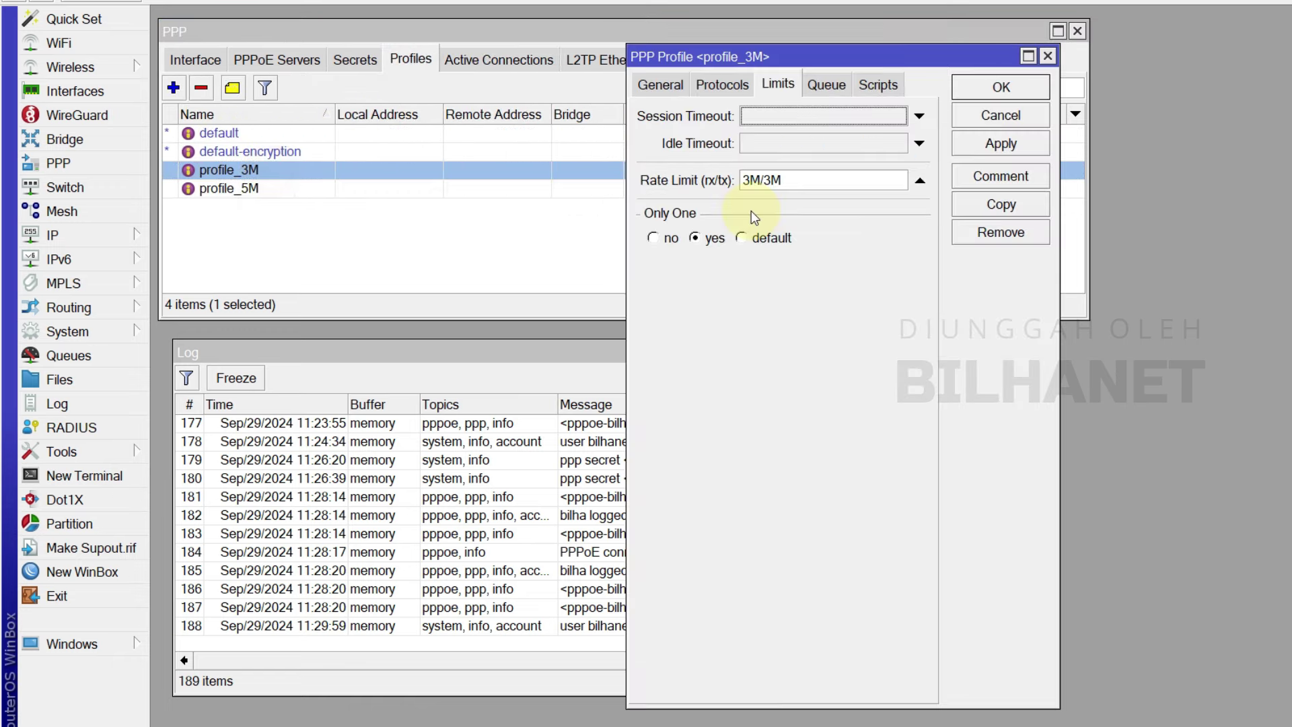
{"action": "left_click", "coordinate": [994, 90]}
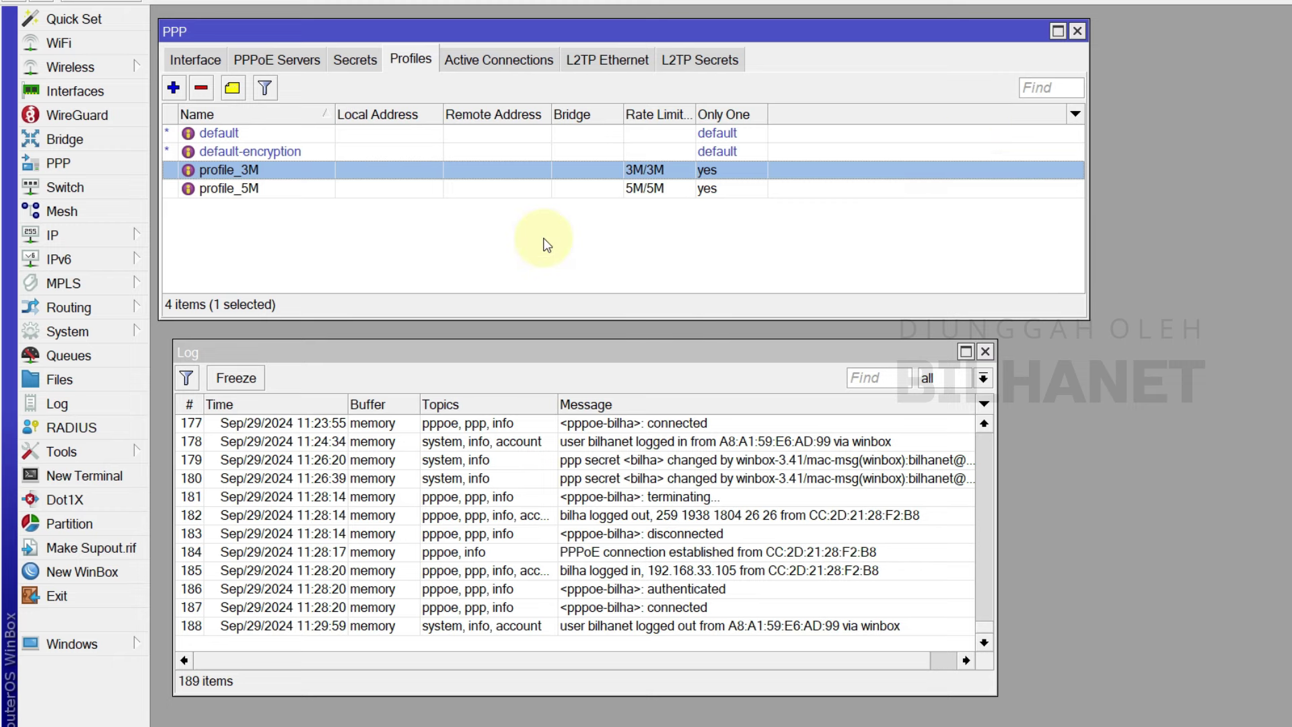
{"action": "left_click", "coordinate": [364, 60]}
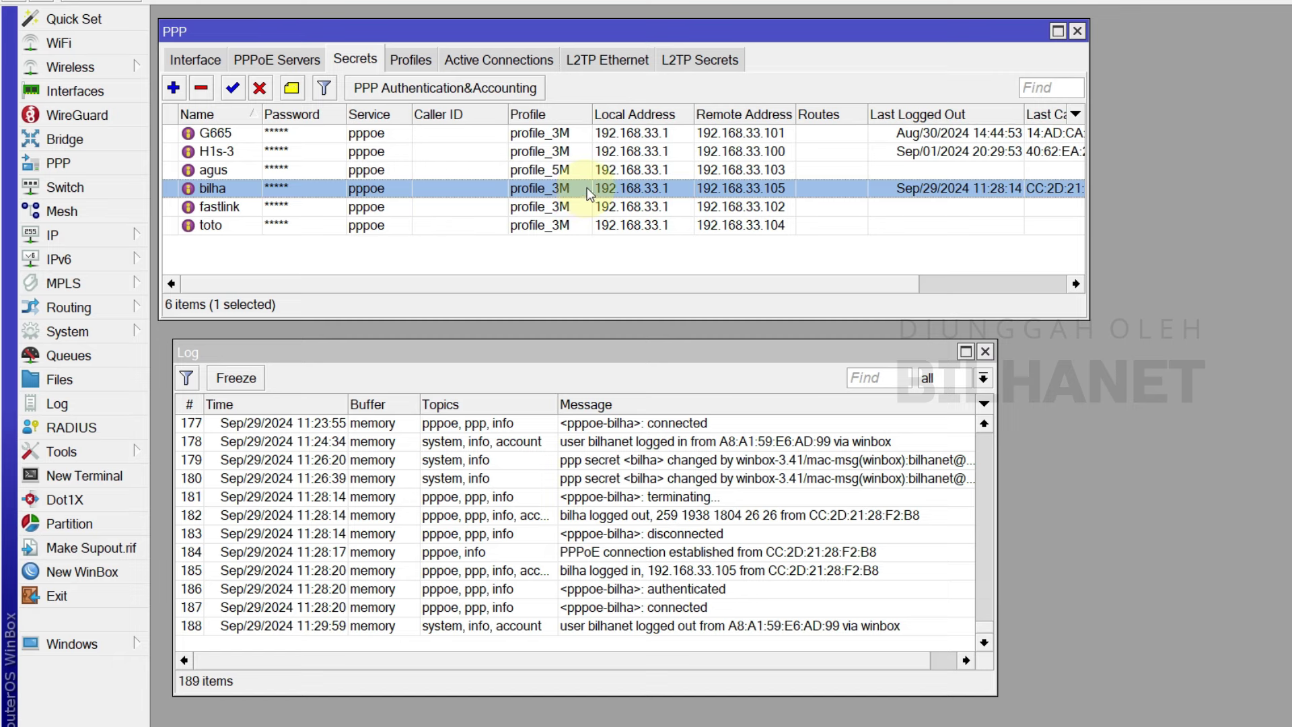
- Discard a blank new profile and copy profile_3M into a new PPP profile
{"action": "left_click", "coordinate": [419, 64]}
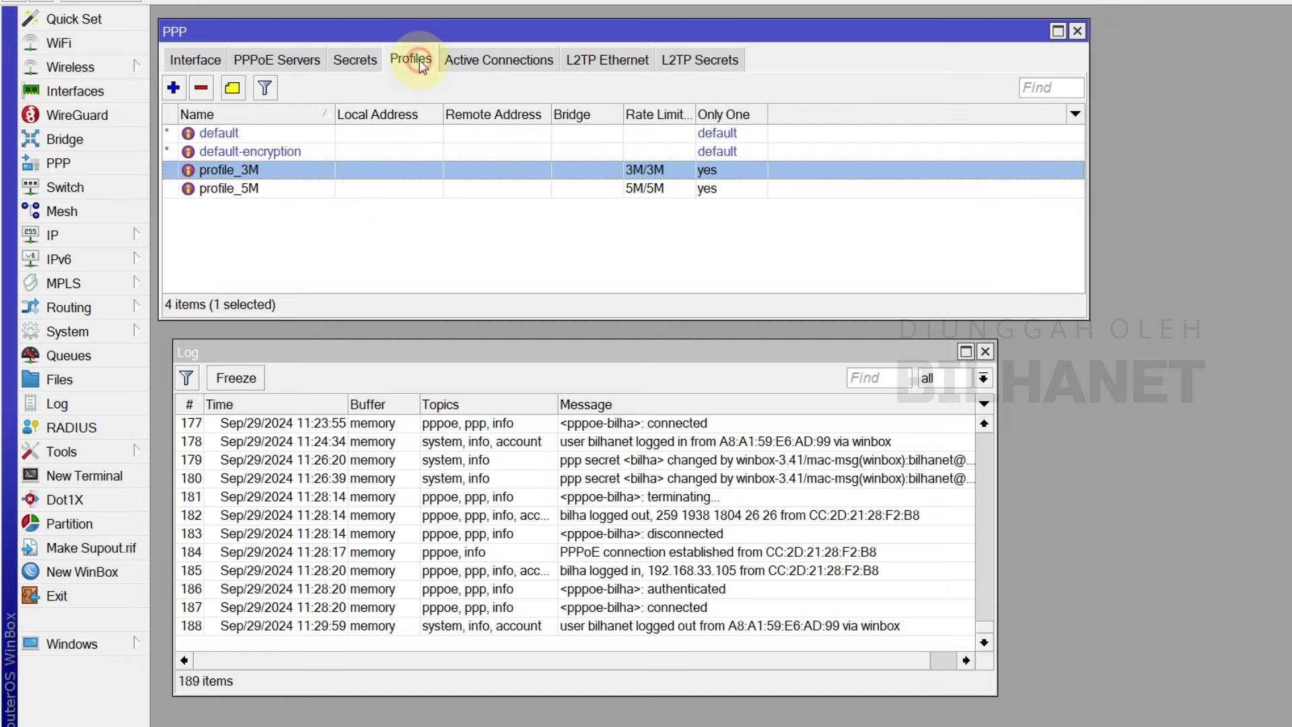
{"action": "left_click", "coordinate": [173, 88]}
{"action": "left_click", "coordinate": [663, 85]}
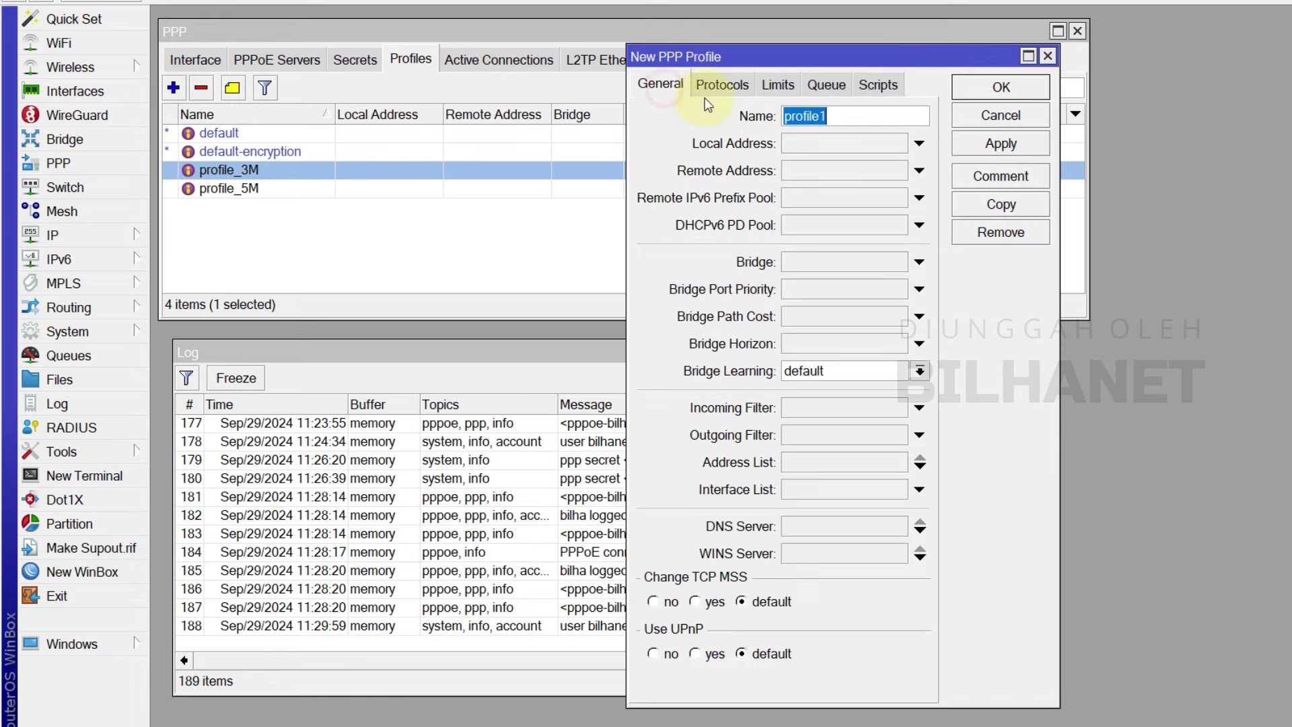
{"action": "left_click", "coordinate": [1000, 115]}
{"action": "double_click", "coordinate": [319, 172]}
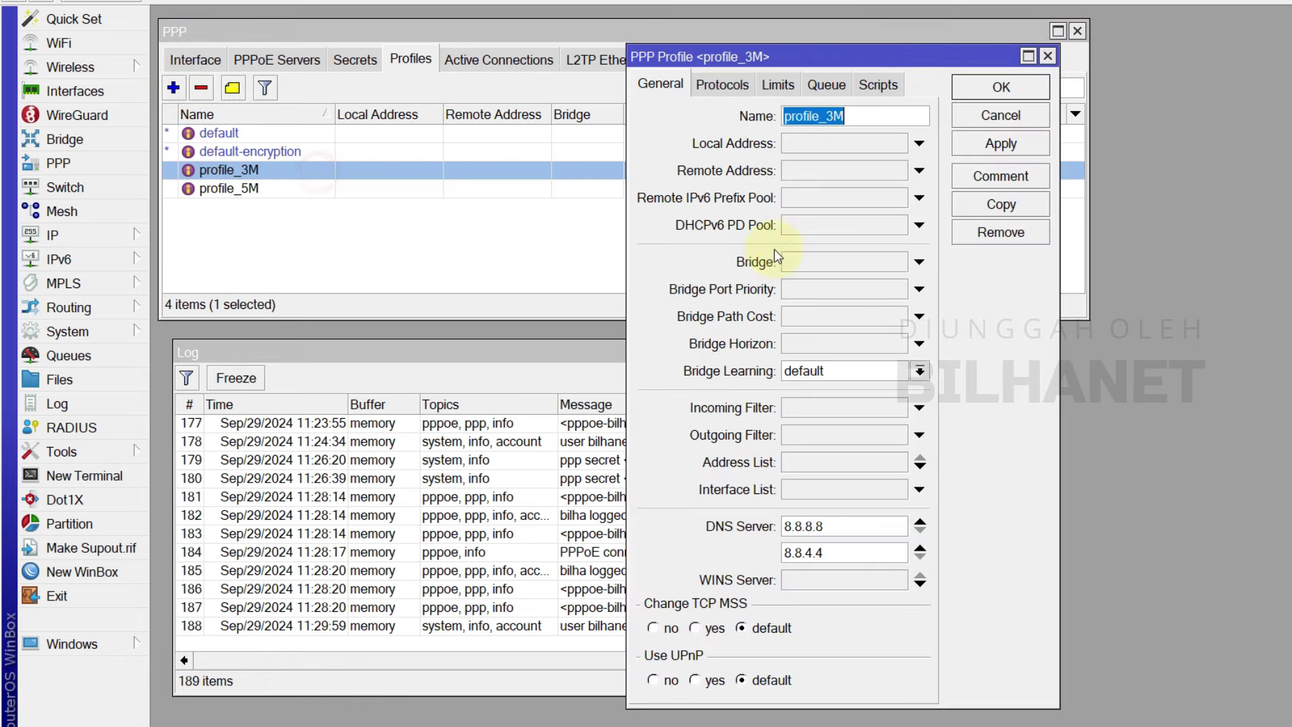
{"action": "left_click", "coordinate": [998, 199]}
{"action": "left_click", "coordinate": [1050, 54]}
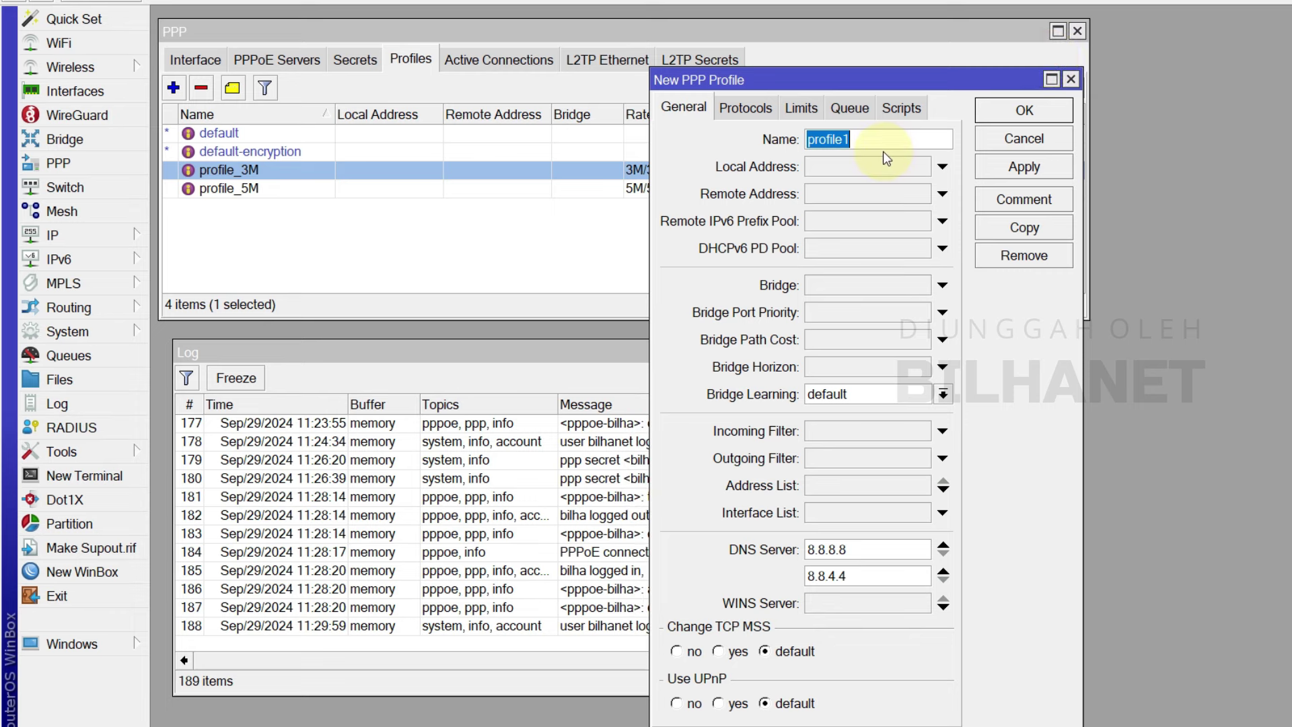
- Name the copied profile MALAM, set its rate limit to 64k/64k, and save it
{"action": "type", "text": "MALAM"}
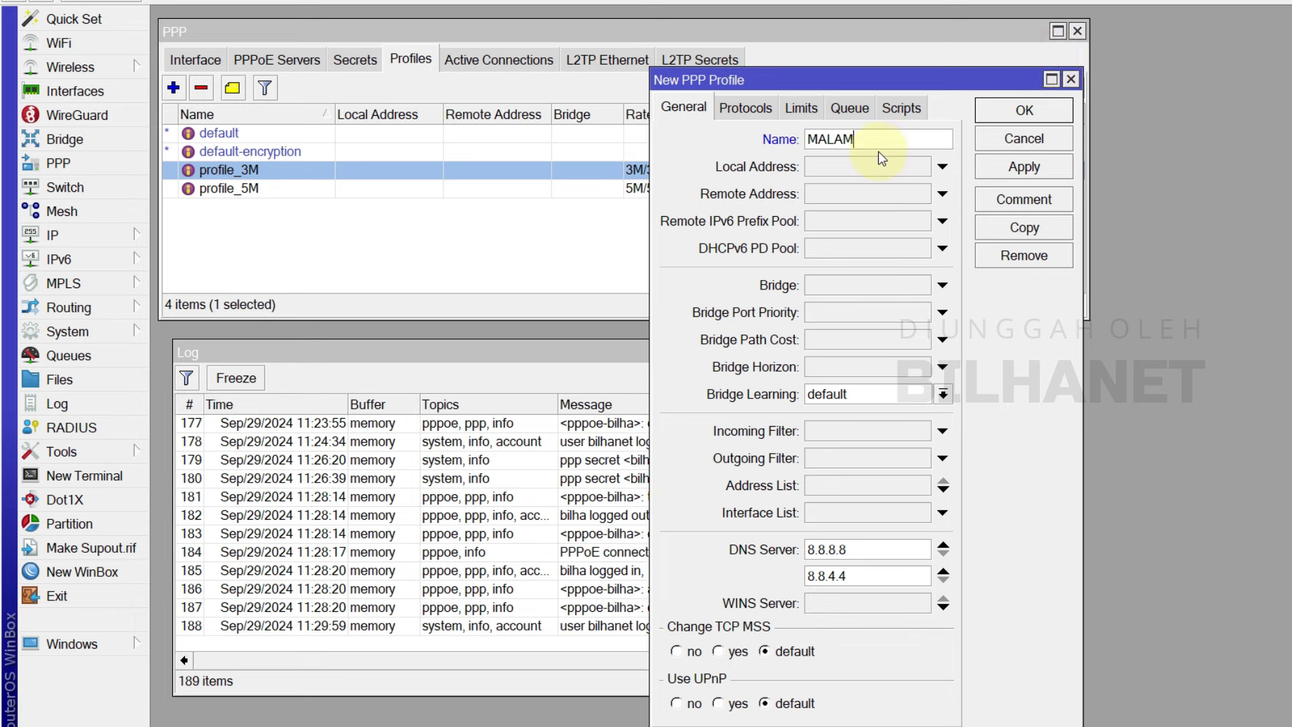
{"action": "left_click", "coordinate": [759, 109]}
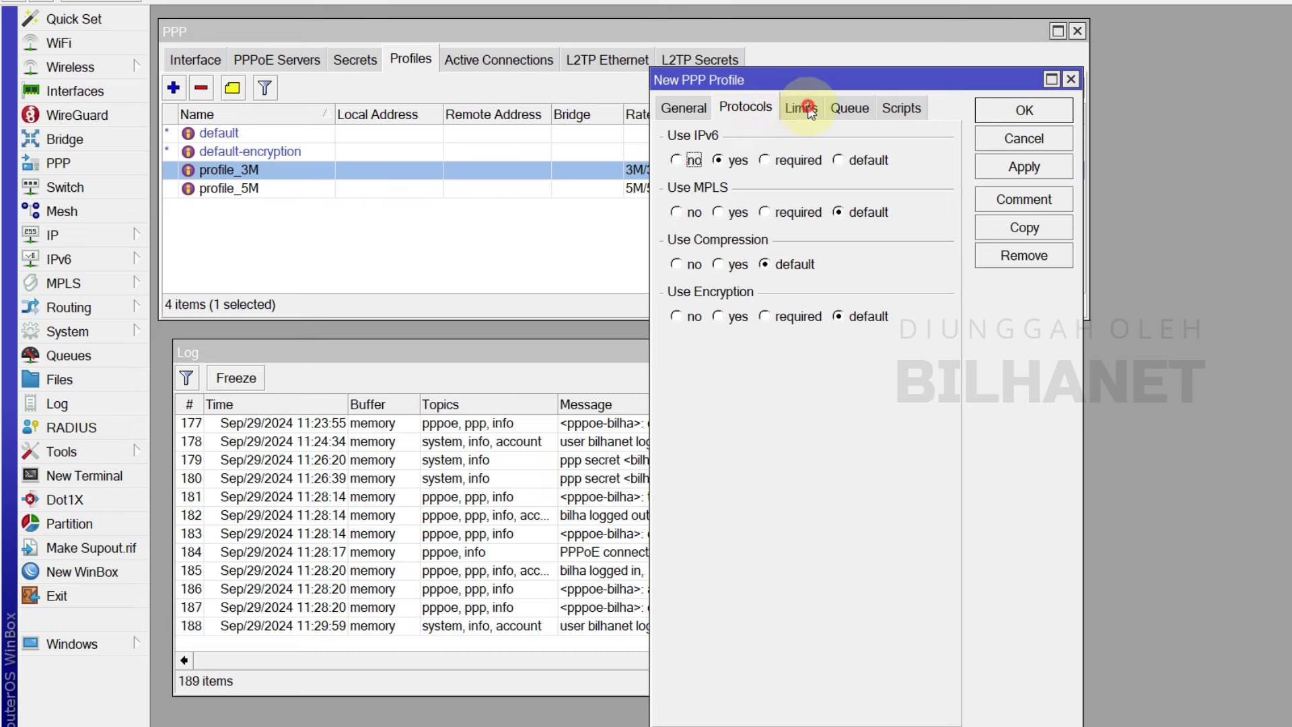
{"action": "left_click", "coordinate": [810, 109]}
{"action": "left_click_drag", "start_coordinate": [842, 203], "coordinate": [738, 205]}
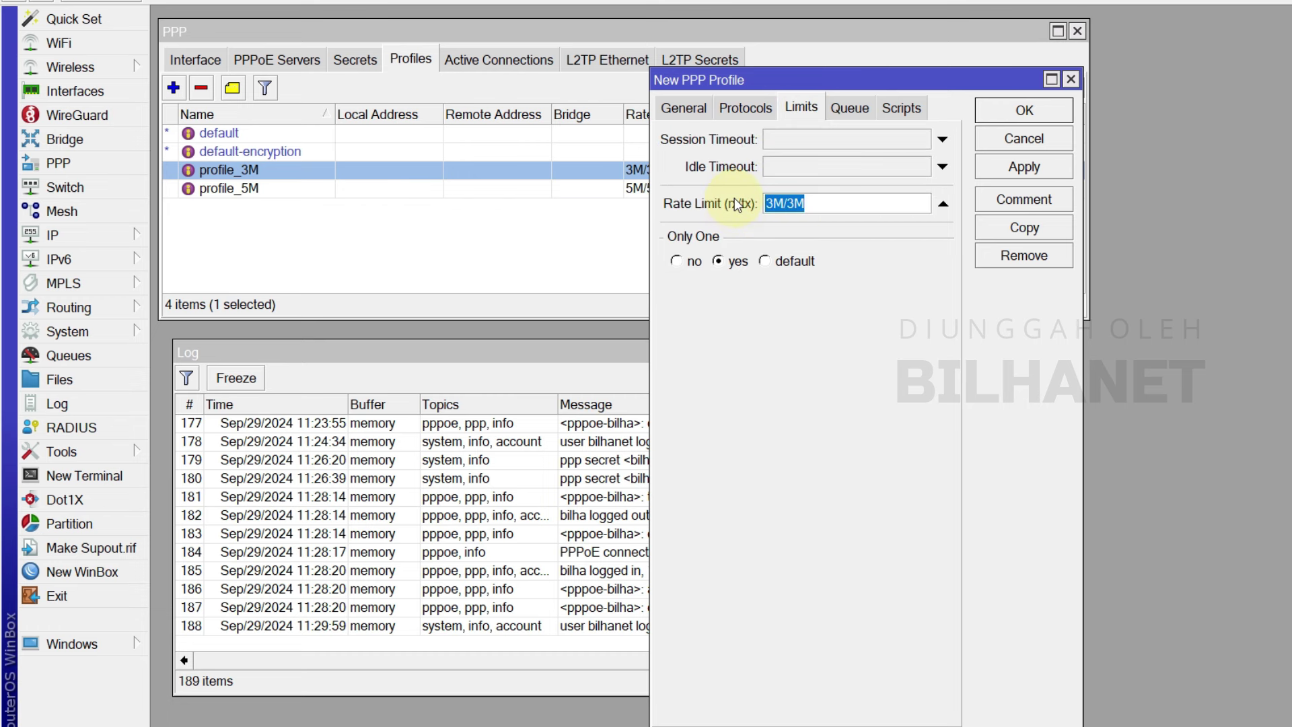
{"action": "type", "text": "64k/64k"}
{"action": "left_click_drag", "start_coordinate": [752, 183], "coordinate": [743, 210]}
{"action": "left_click", "coordinate": [828, 207]}
{"action": "left_click", "coordinate": [850, 107]}
{"action": "left_click", "coordinate": [1023, 167]}
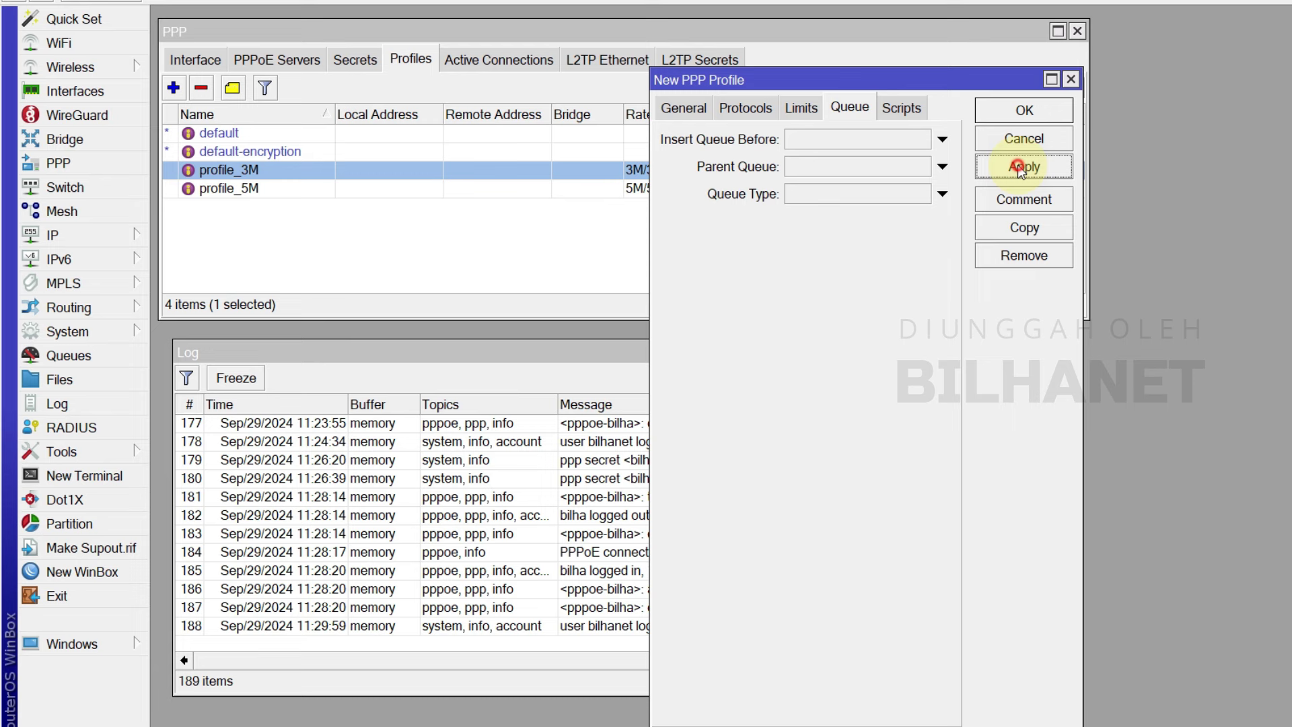
{"action": "left_click", "coordinate": [1024, 111]}
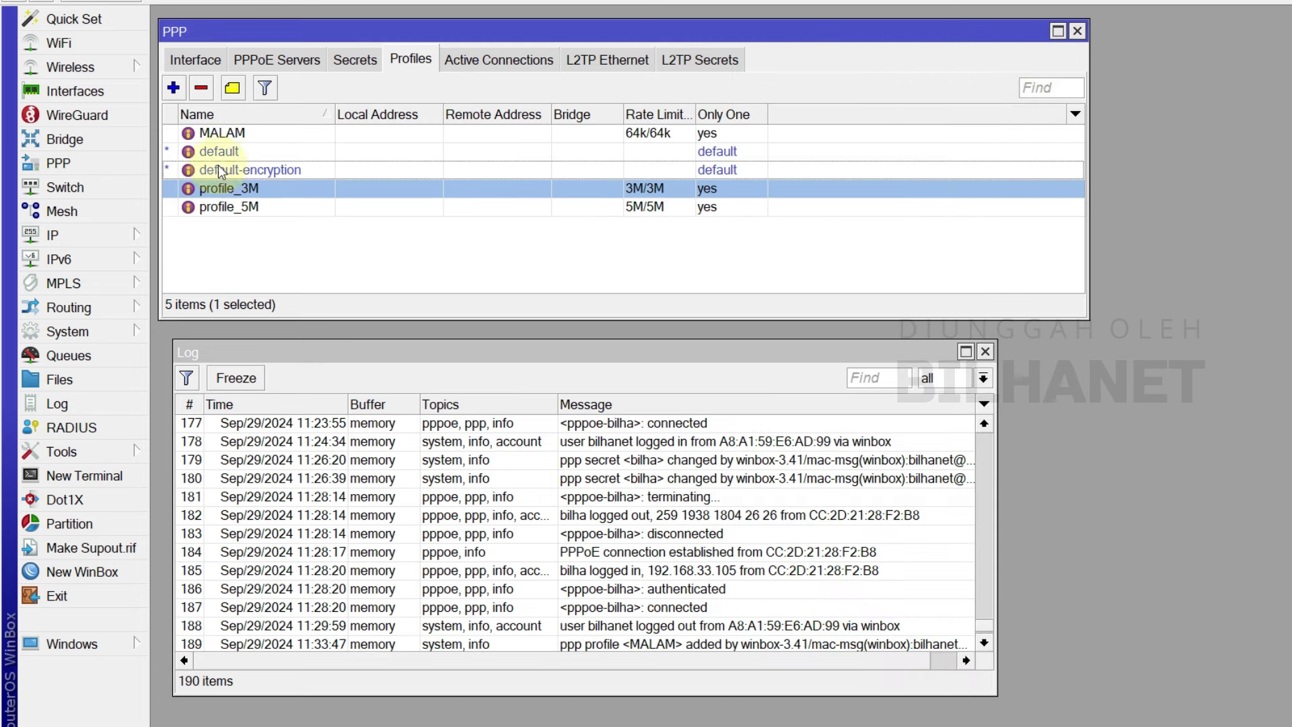
{"action": "left_click", "coordinate": [277, 132]}
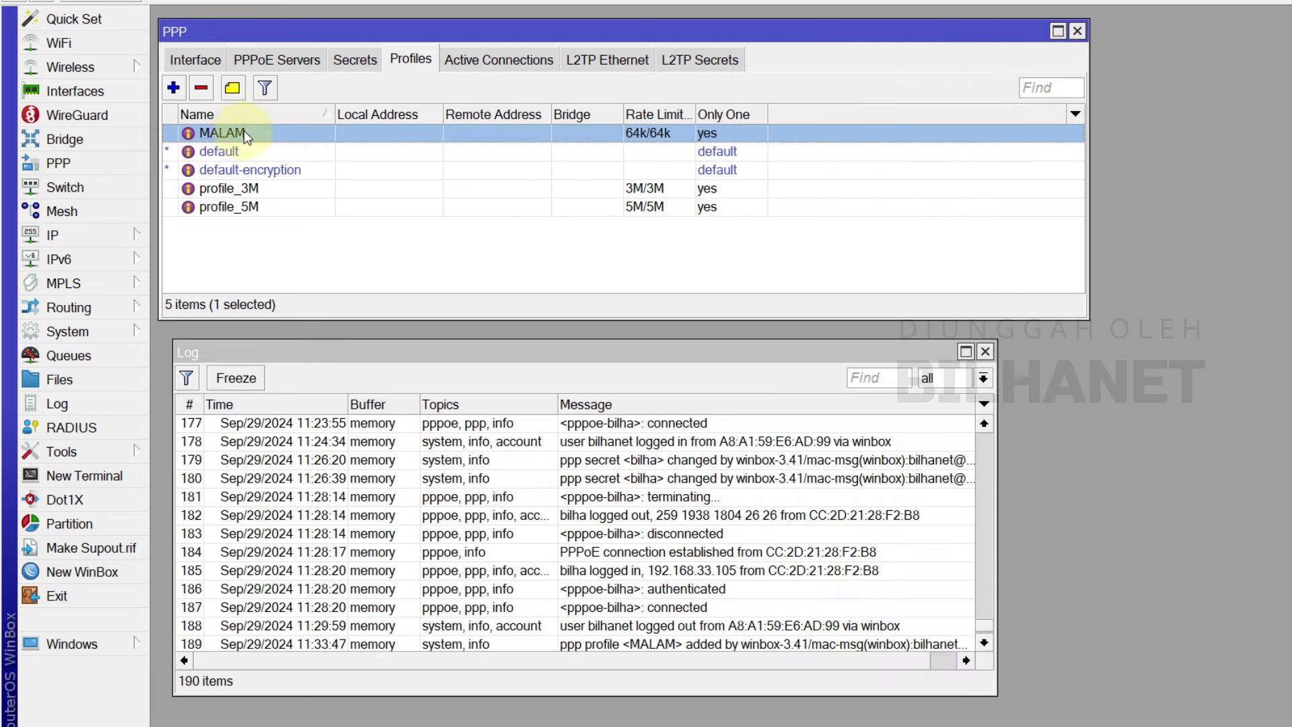
{"action": "left_click", "coordinate": [356, 56]}
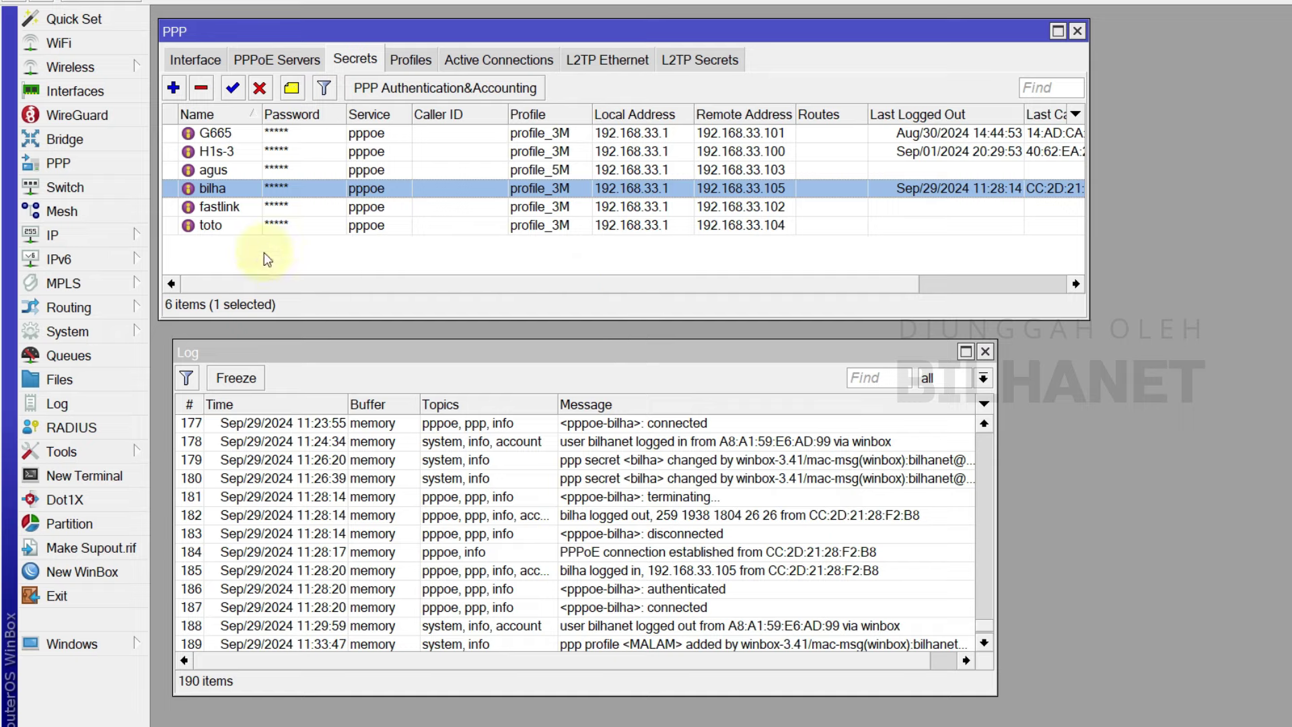
- Add a new Scheduler entry named 'Client Bilha Speed Malam'
{"action": "left_click", "coordinate": [67, 331]}
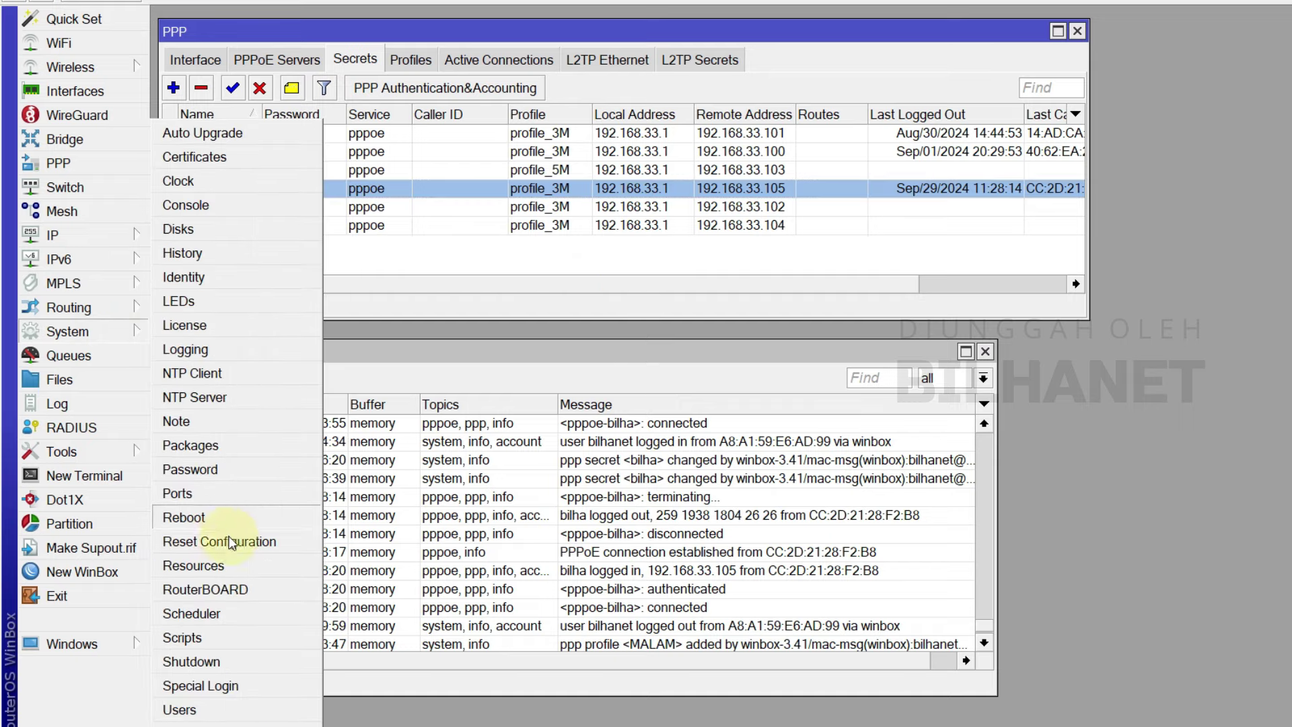
{"action": "left_click", "coordinate": [217, 614]}
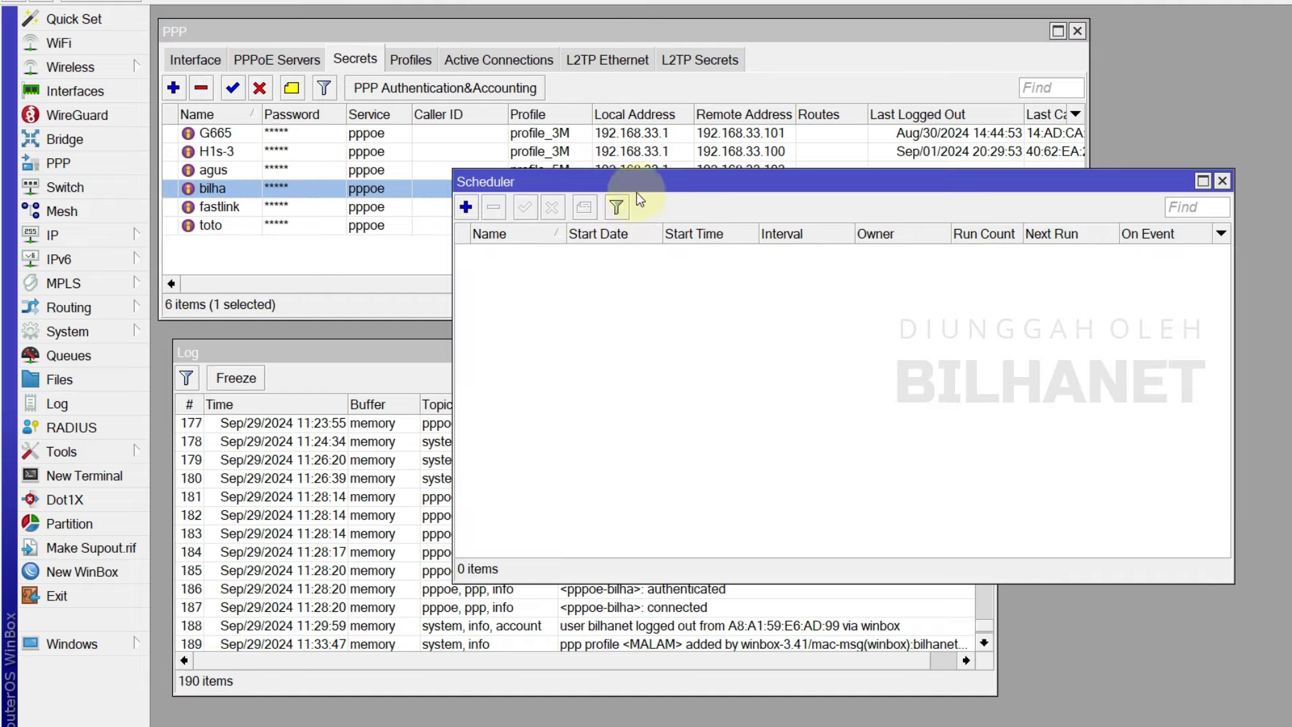
{"action": "left_click_drag", "start_coordinate": [640, 180], "coordinate": [678, 224]}
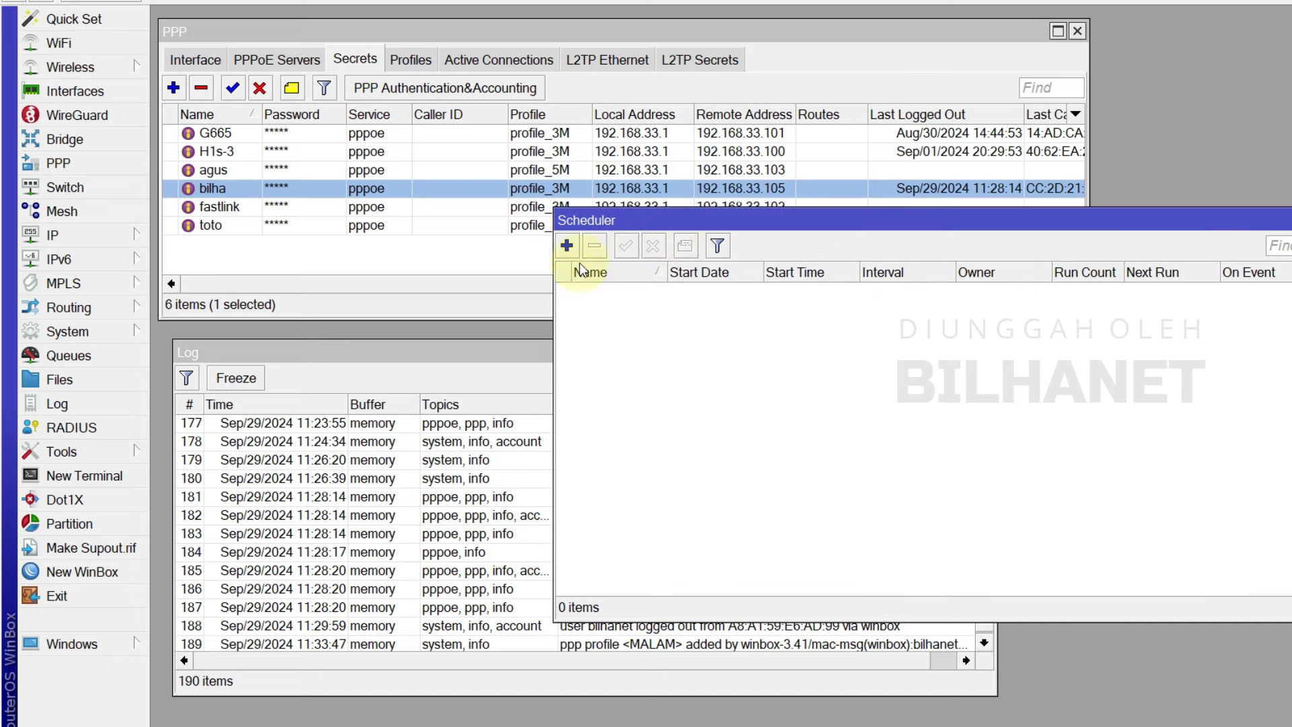
{"action": "left_click", "coordinate": [567, 245]}
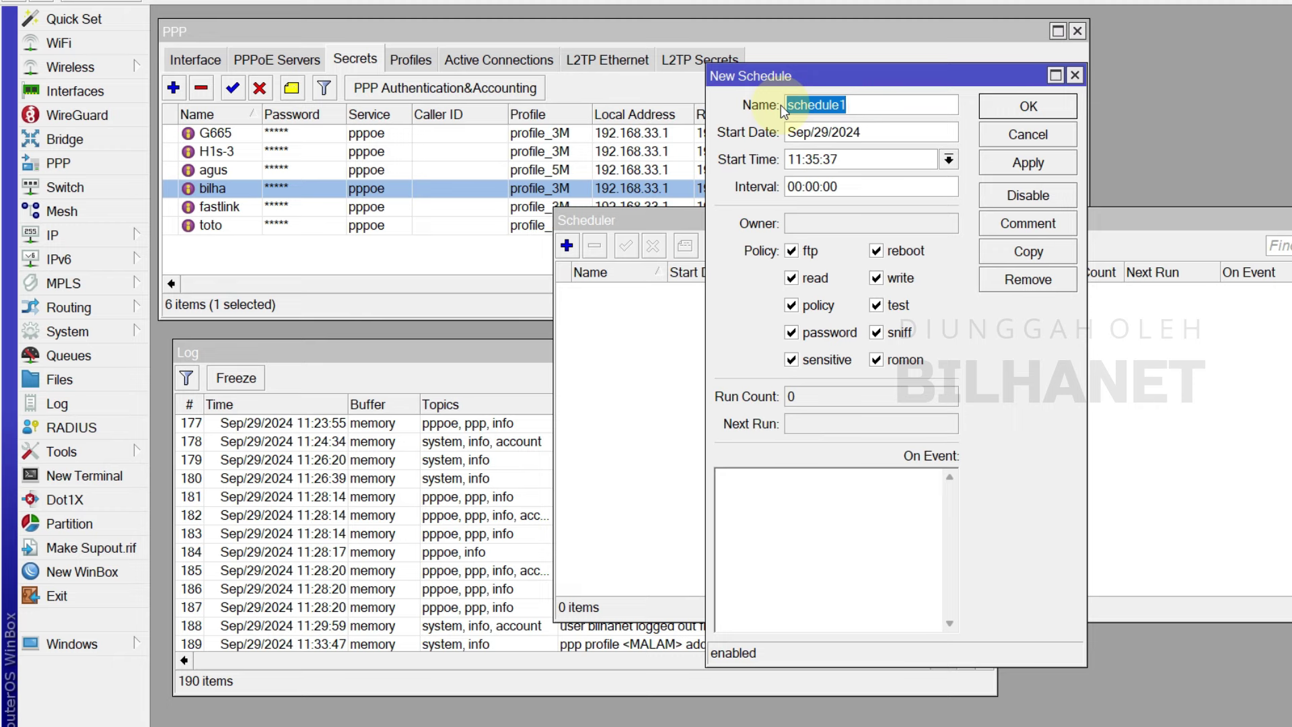
{"action": "type", "text": "Client Bilha Speed Malam"}
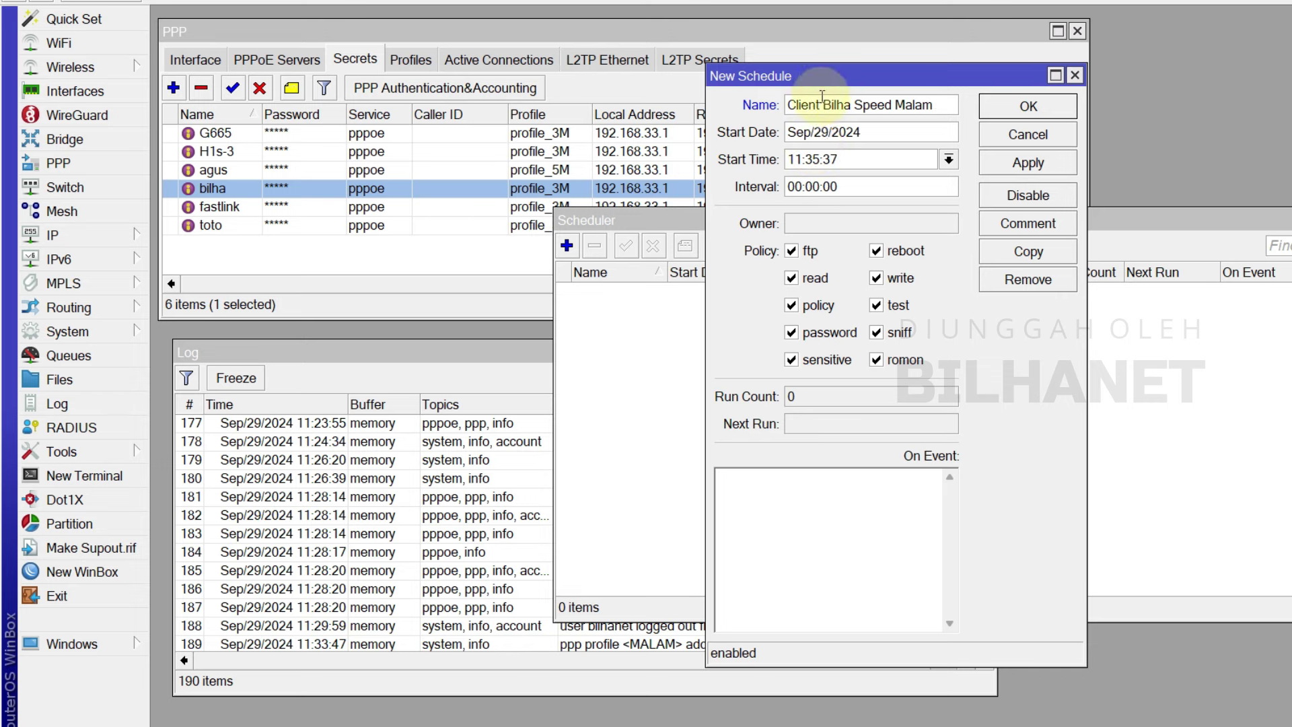
- Set the schedule's start time to 23:59:00
{"action": "left_click", "coordinate": [849, 158]}
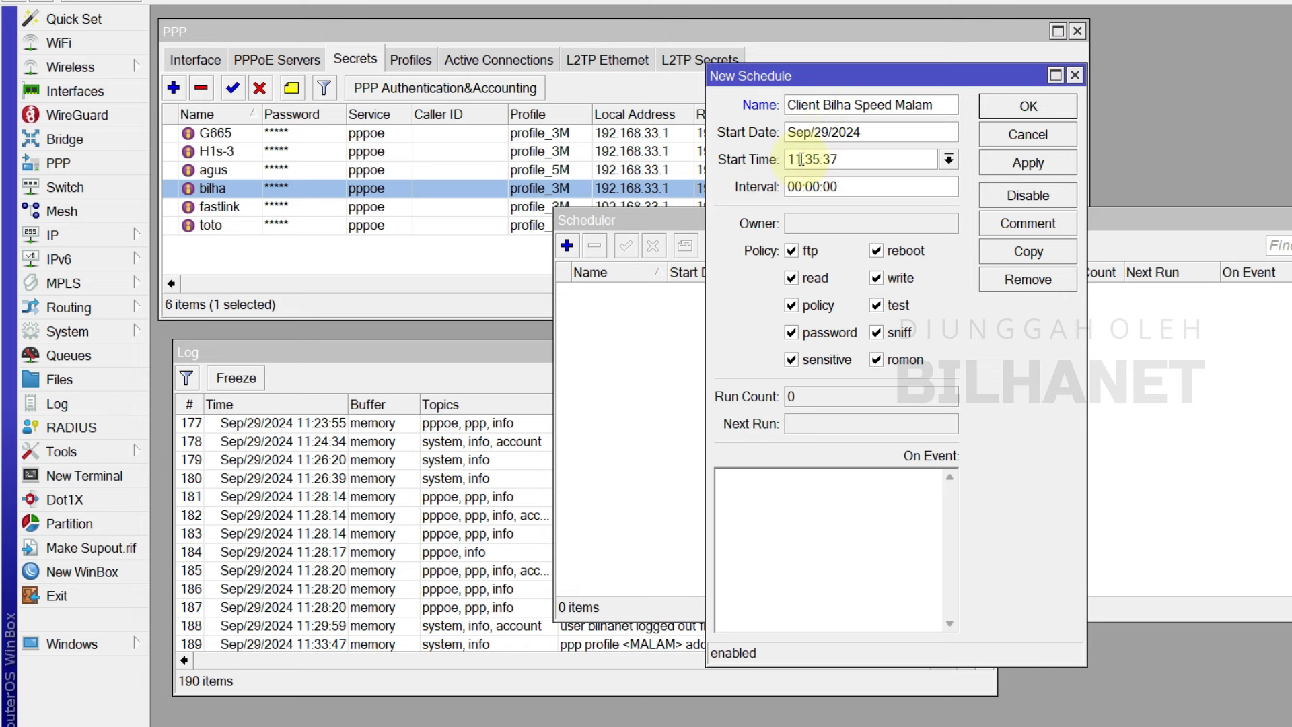
{"action": "left_click_drag", "start_coordinate": [804, 159], "coordinate": [787, 164]}
{"action": "type", "text": "00"}
{"action": "key", "text": "shift+End"}
{"action": "type", "text": ":59:00"}
{"action": "left_click_drag", "start_coordinate": [803, 159], "coordinate": [784, 160]}
{"action": "type", "text": "23"}
{"action": "left_click", "coordinate": [838, 161]}
- Set the schedule's repeat interval to 1d 00:00:00
{"action": "left_click", "coordinate": [800, 185]}
{"action": "left_click", "coordinate": [788, 186]}
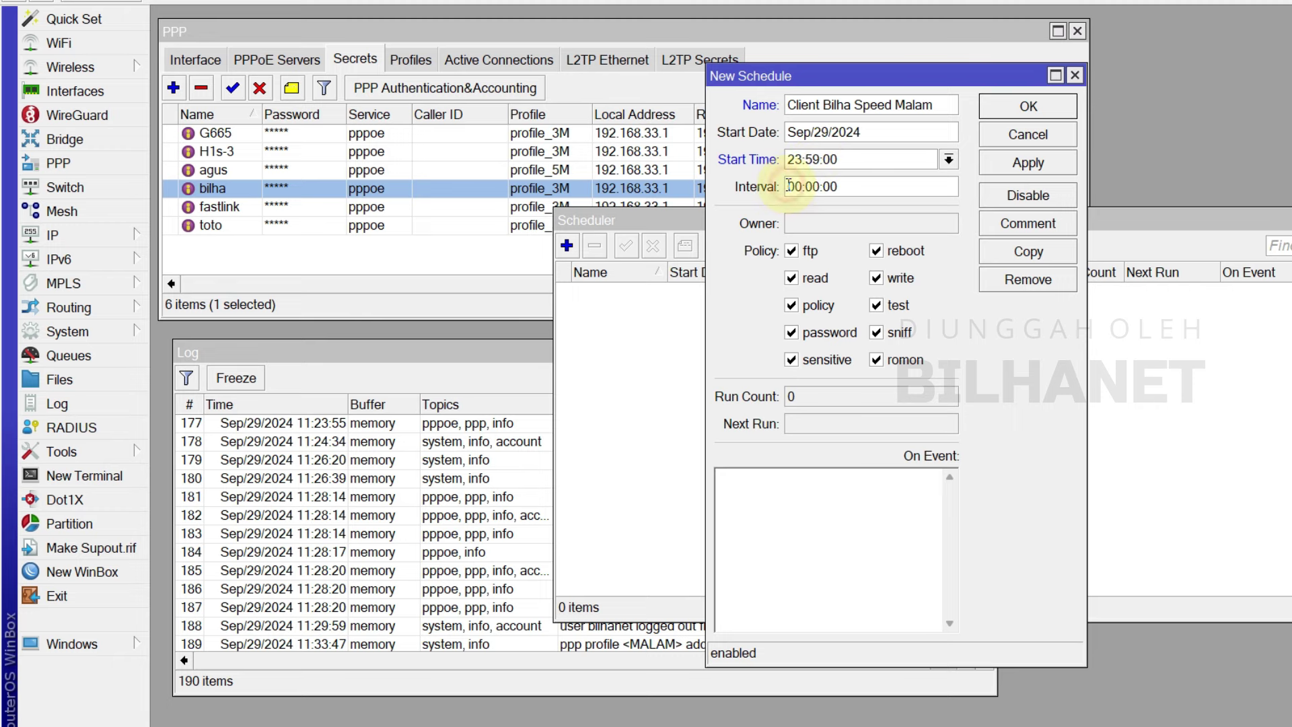
{"action": "type", "text": "1d"}
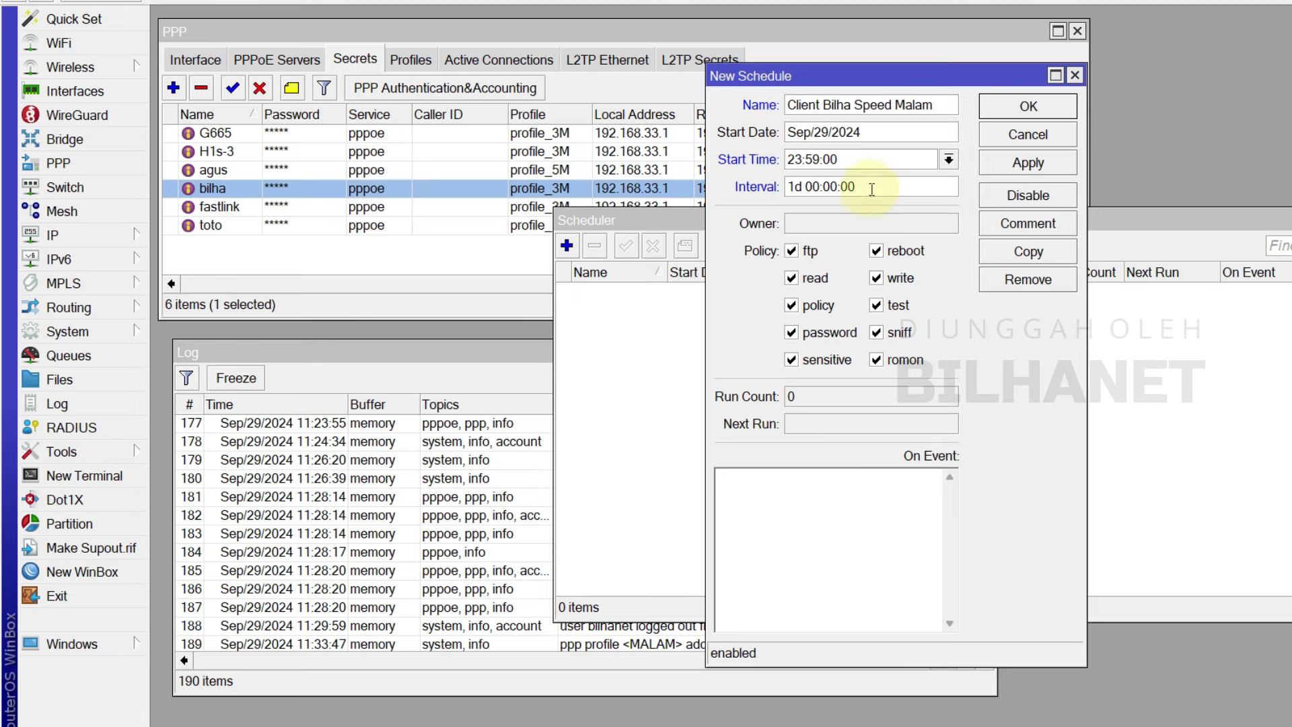
{"action": "left_click", "coordinate": [882, 187]}
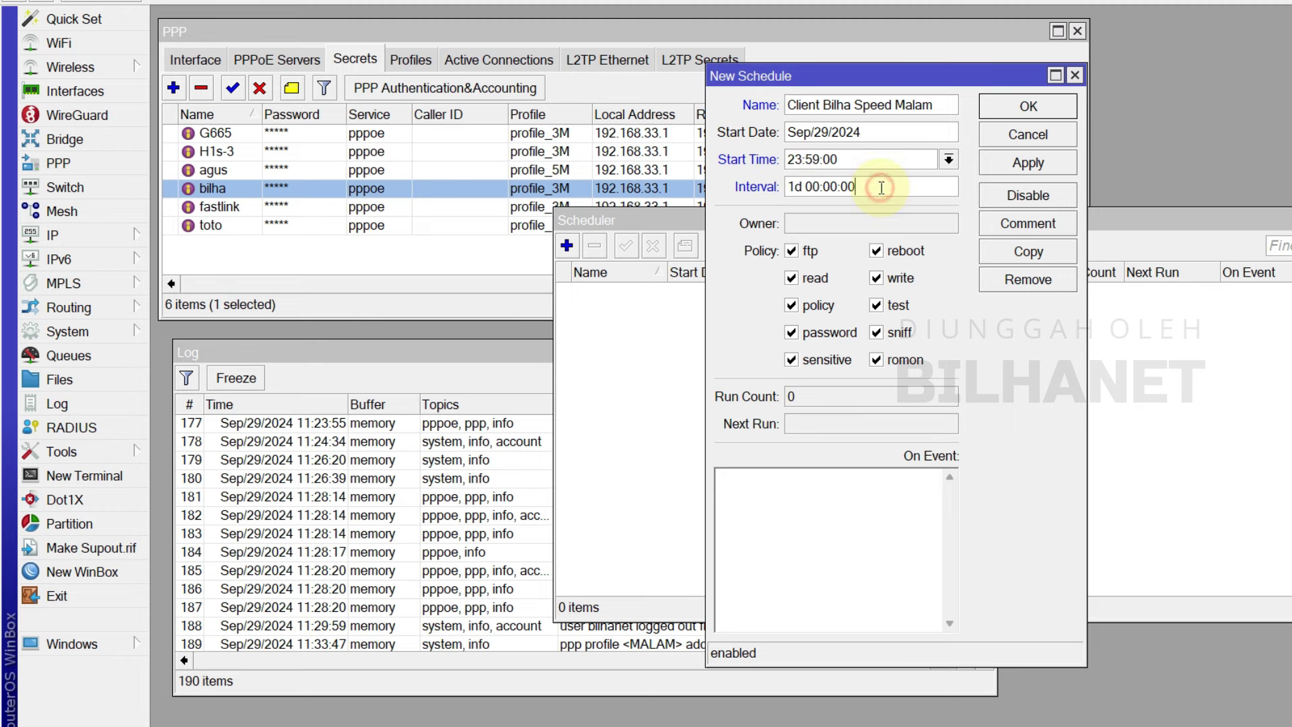
{"action": "left_click", "coordinate": [793, 160]}
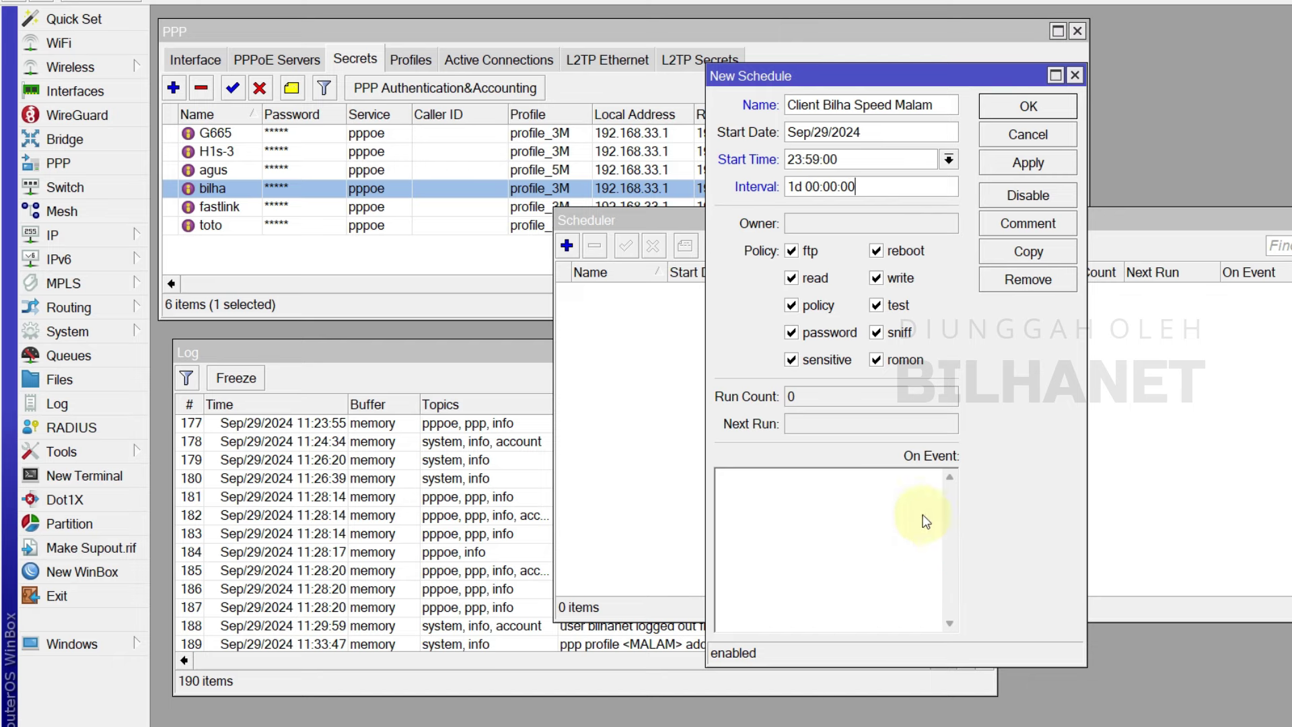
- Paste the MALAM profile-switch script with ':delay 2s;' before the disconnect, and apply
{"action": "left_click", "coordinate": [826, 513]}
{"action": "left_click", "coordinate": [759, 505]}
{"action": "right_click", "coordinate": [759, 505]}
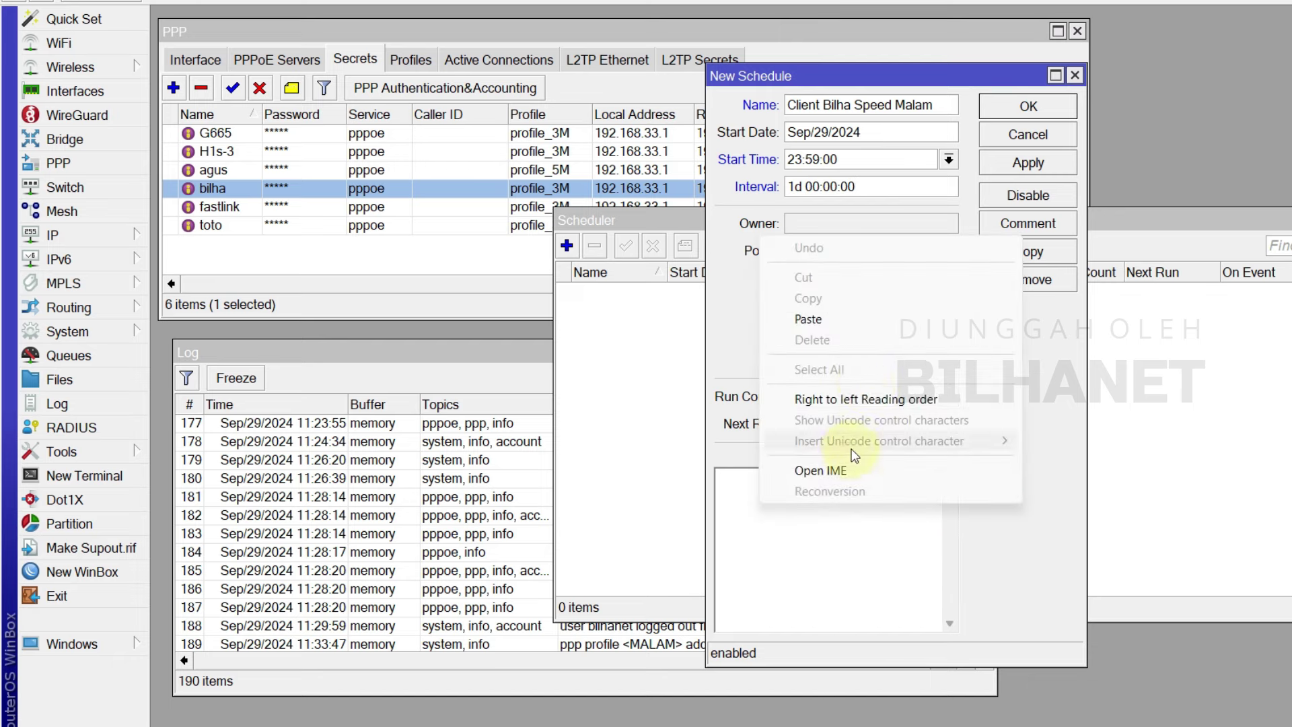
{"action": "left_click", "coordinate": [829, 313]}
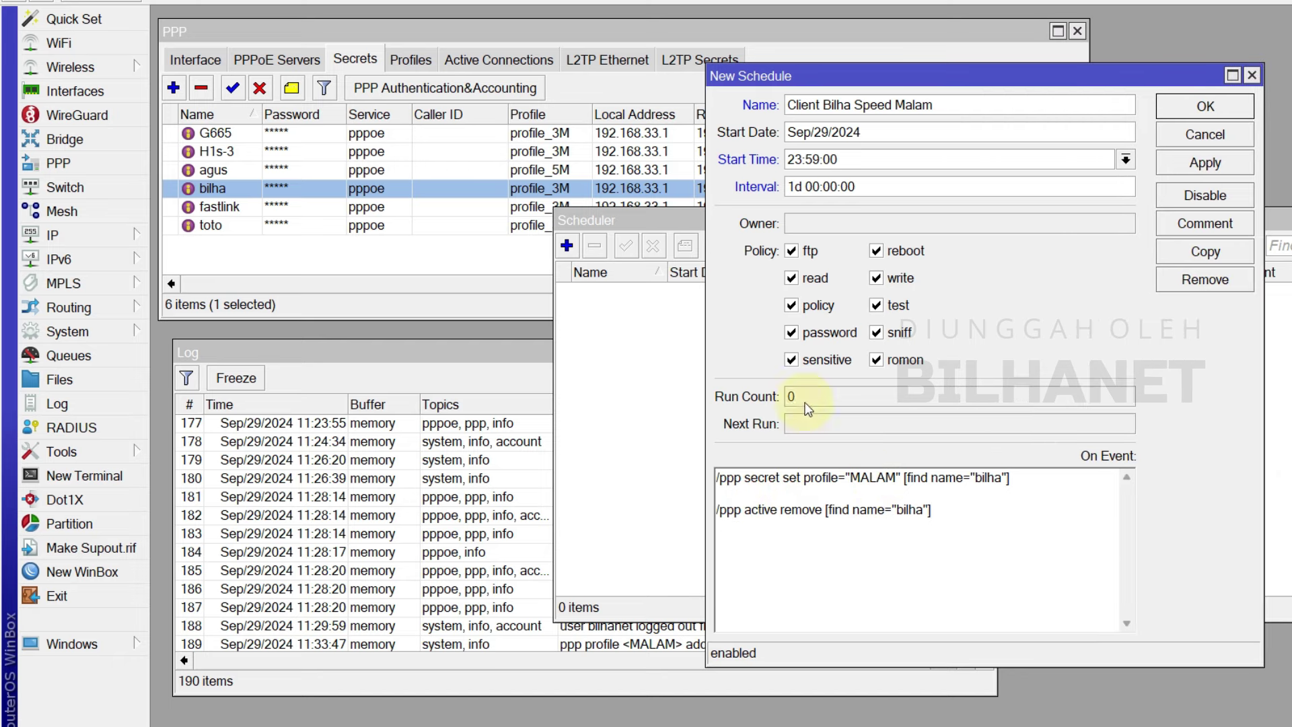
{"action": "left_click", "coordinate": [420, 63]}
{"action": "left_click", "coordinate": [420, 62]}
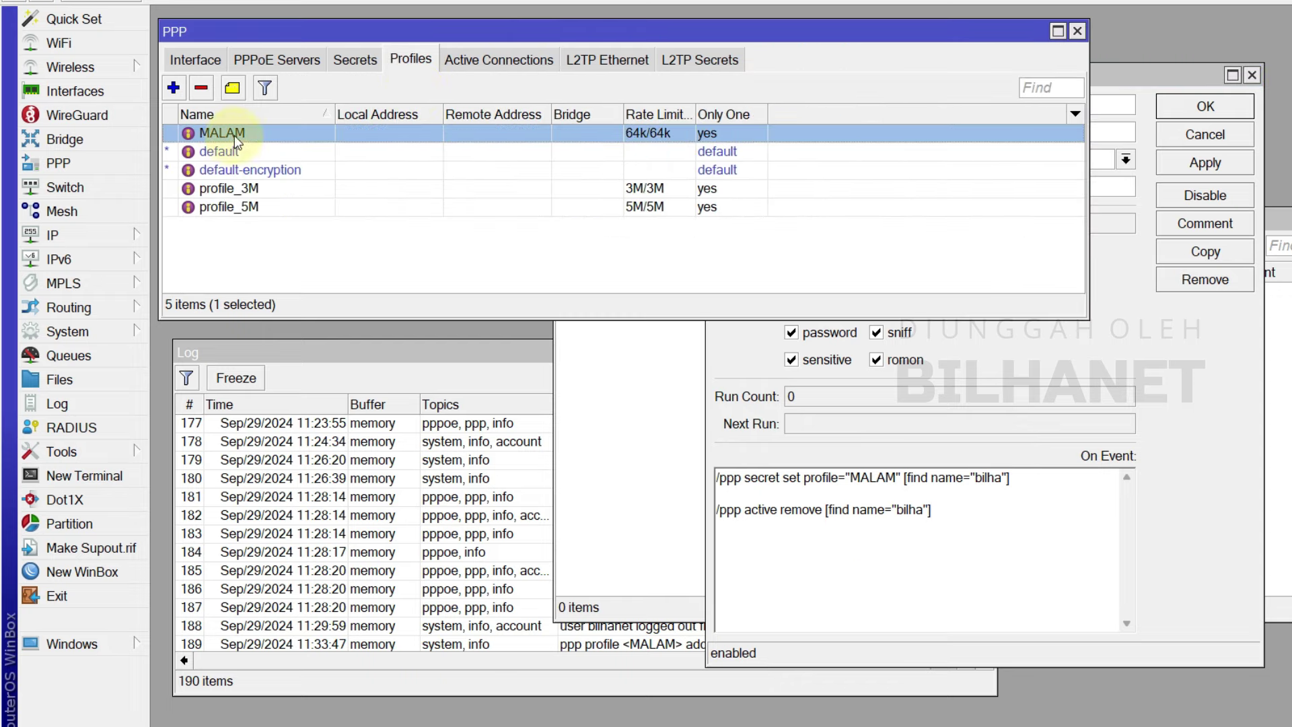
{"action": "left_click", "coordinate": [885, 533]}
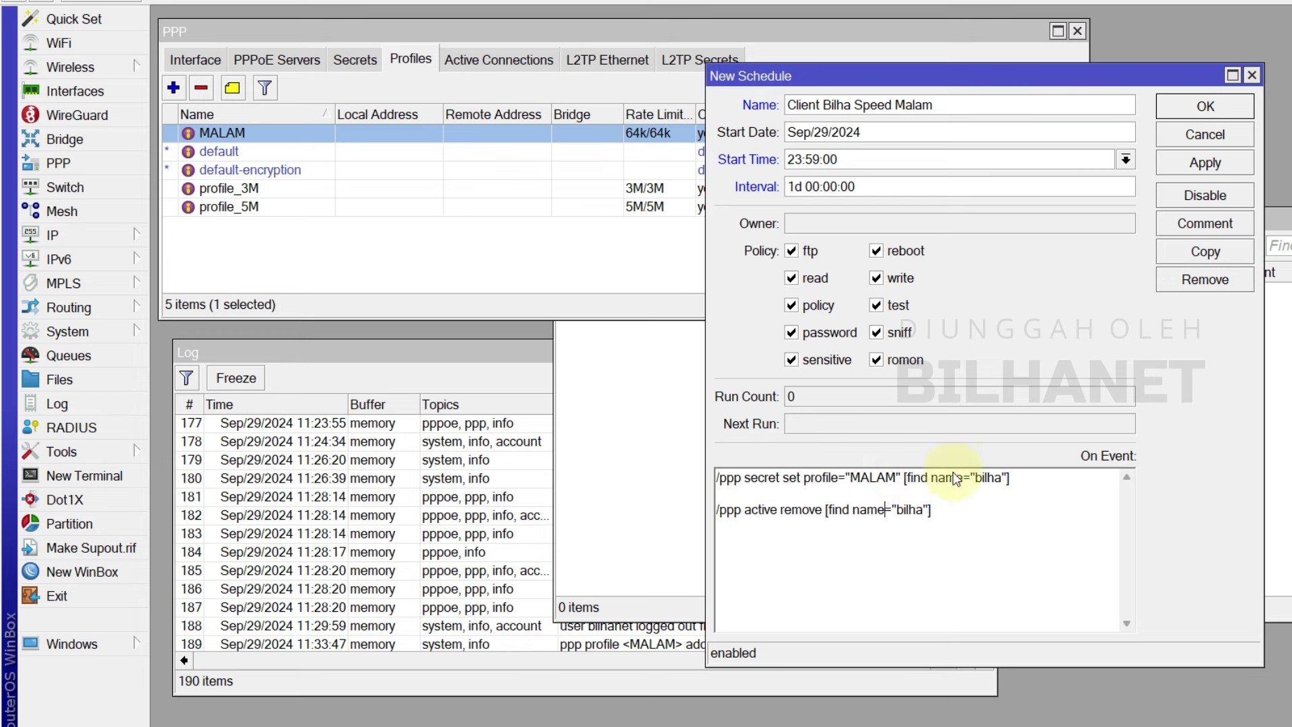
{"action": "type", "text": ";"}
{"action": "left_click", "coordinate": [1204, 163]}
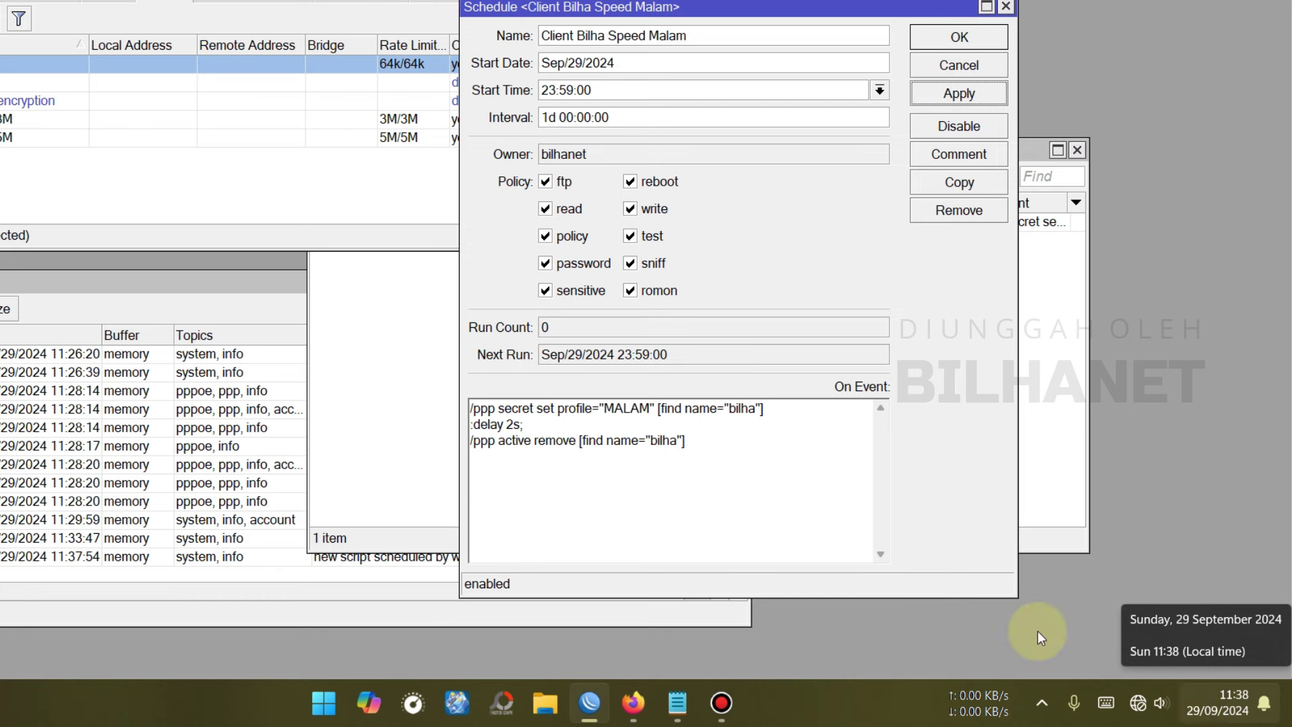
- Close the saved Malam schedule and duplicate it into a new unsaved schedule
{"action": "left_click", "coordinate": [952, 37]}
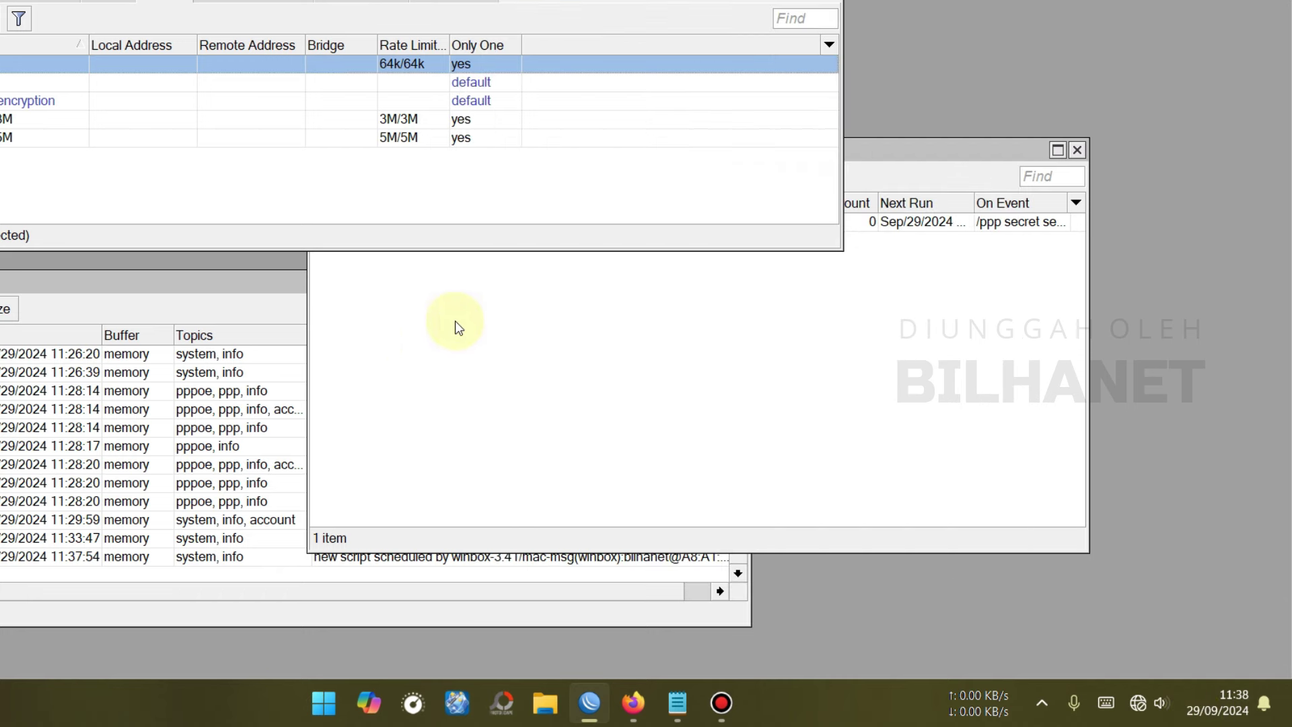
{"action": "left_click", "coordinate": [451, 244]}
{"action": "left_click_drag", "start_coordinate": [422, 203], "coordinate": [508, 203]}
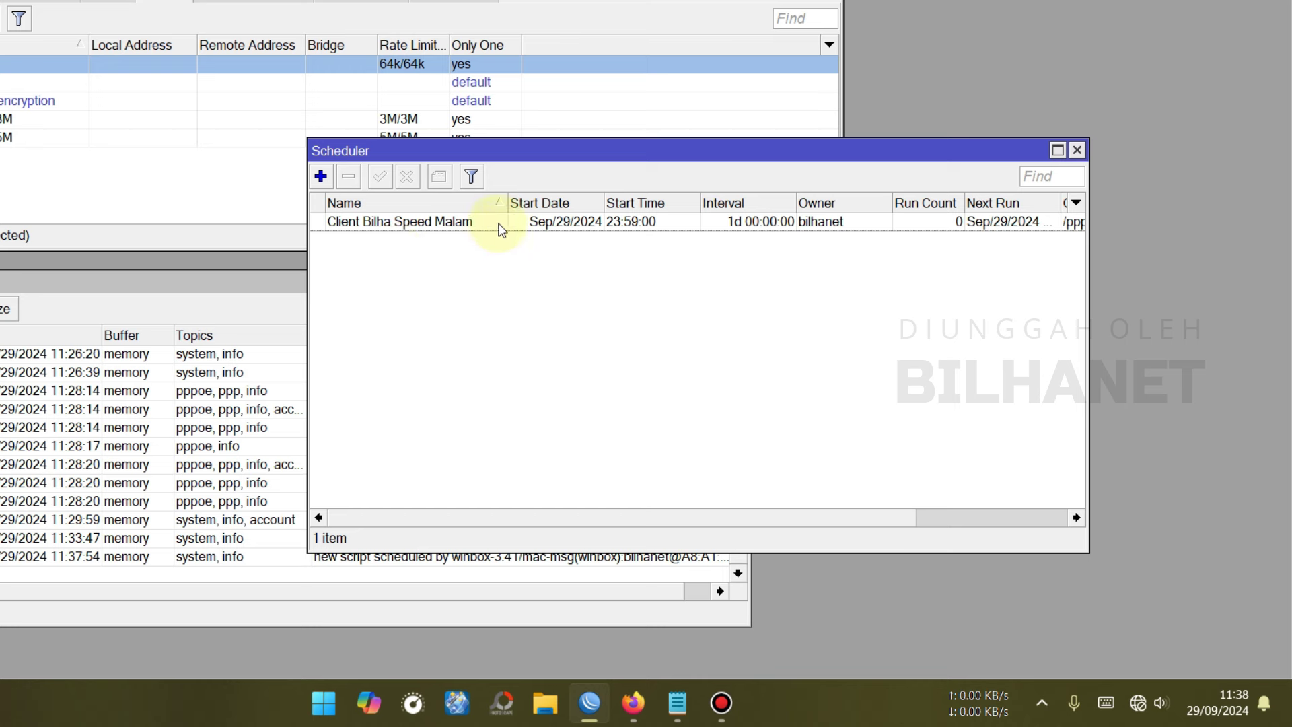
{"action": "left_click", "coordinate": [320, 177]}
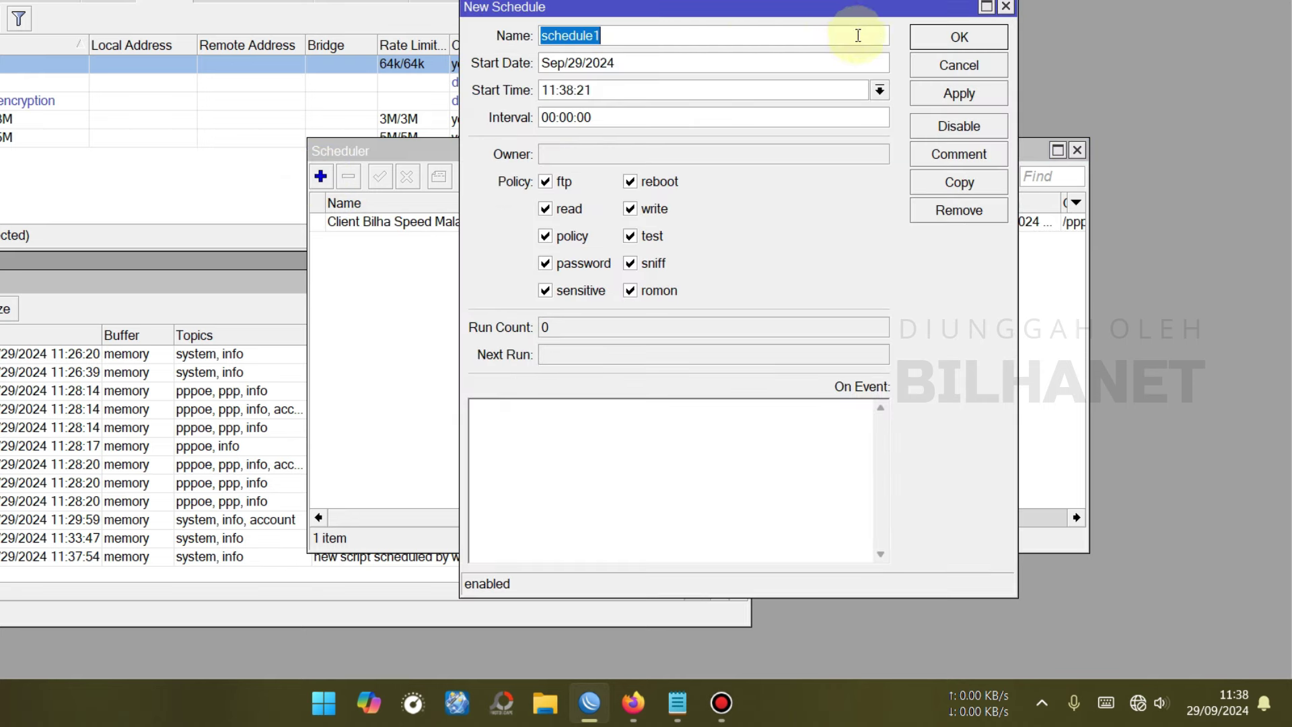
{"action": "left_click", "coordinate": [961, 64]}
{"action": "double_click", "coordinate": [434, 229]}
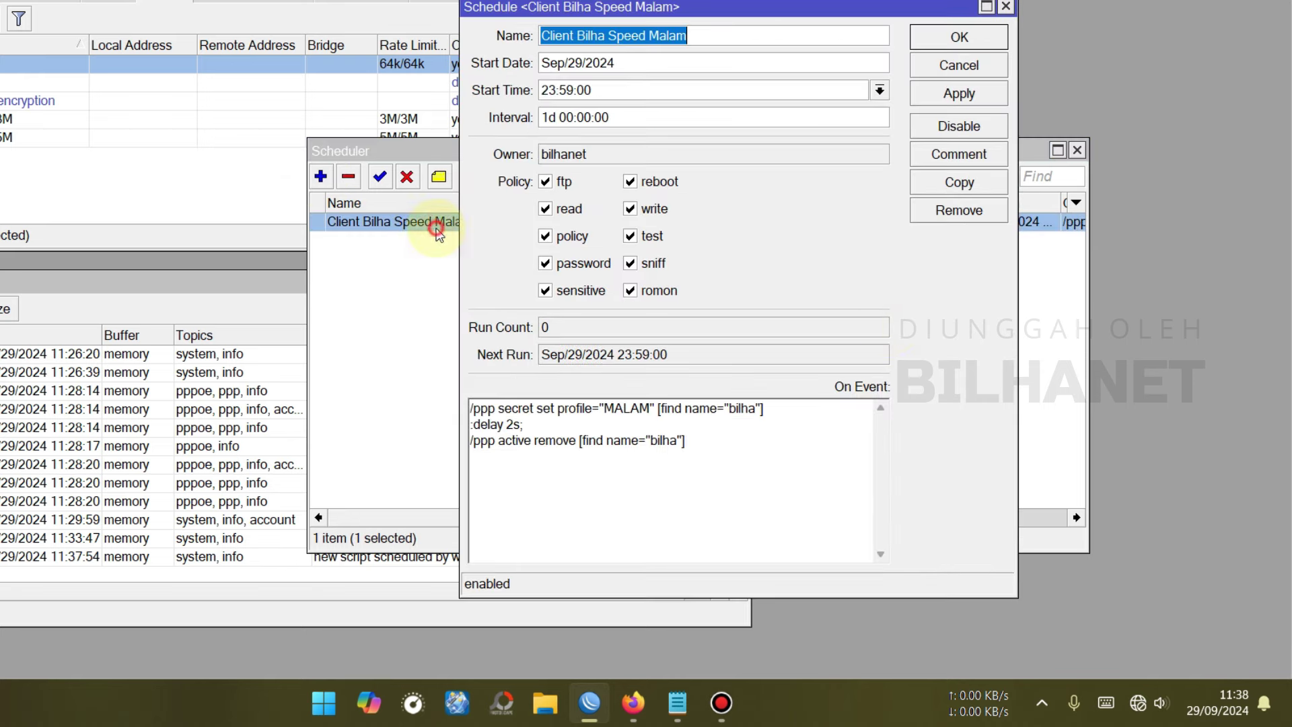
{"action": "left_click", "coordinate": [959, 182]}
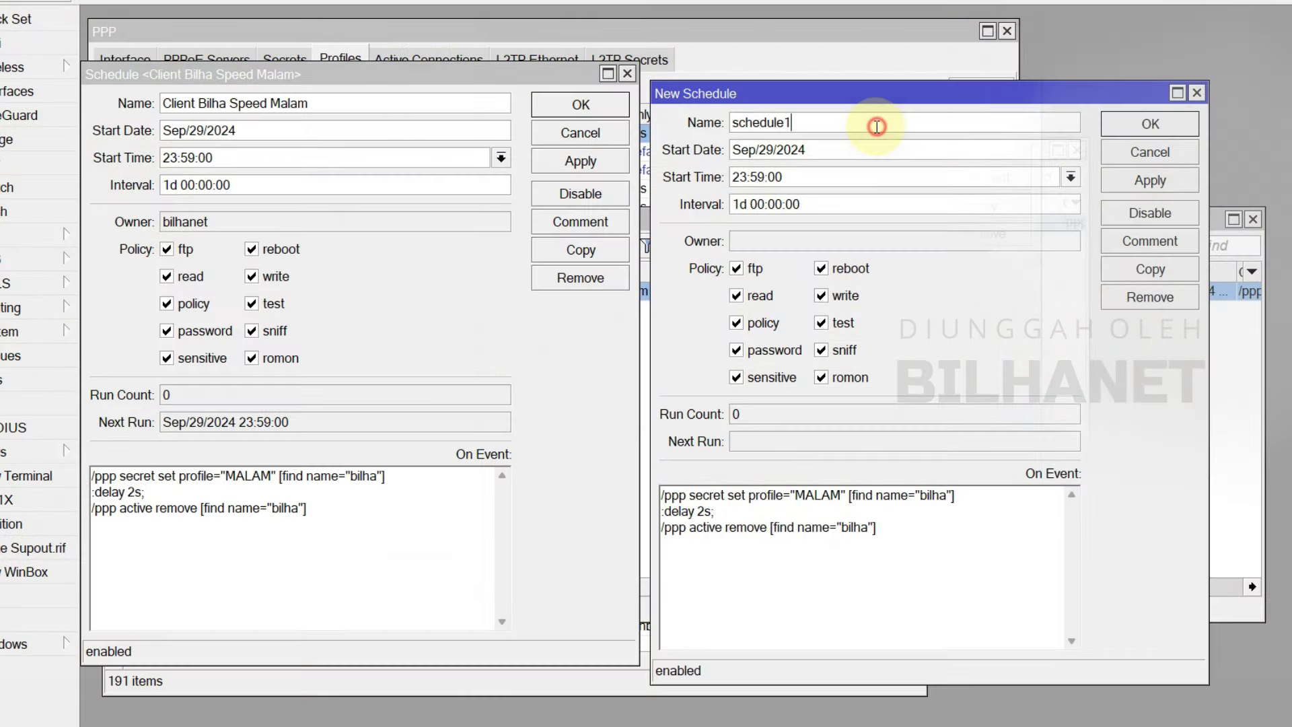
- Rename the copy to 'Client Bilha Speed Pagi/Normal' and start it at 05:00:00
{"action": "key", "text": "ctrl+v"}
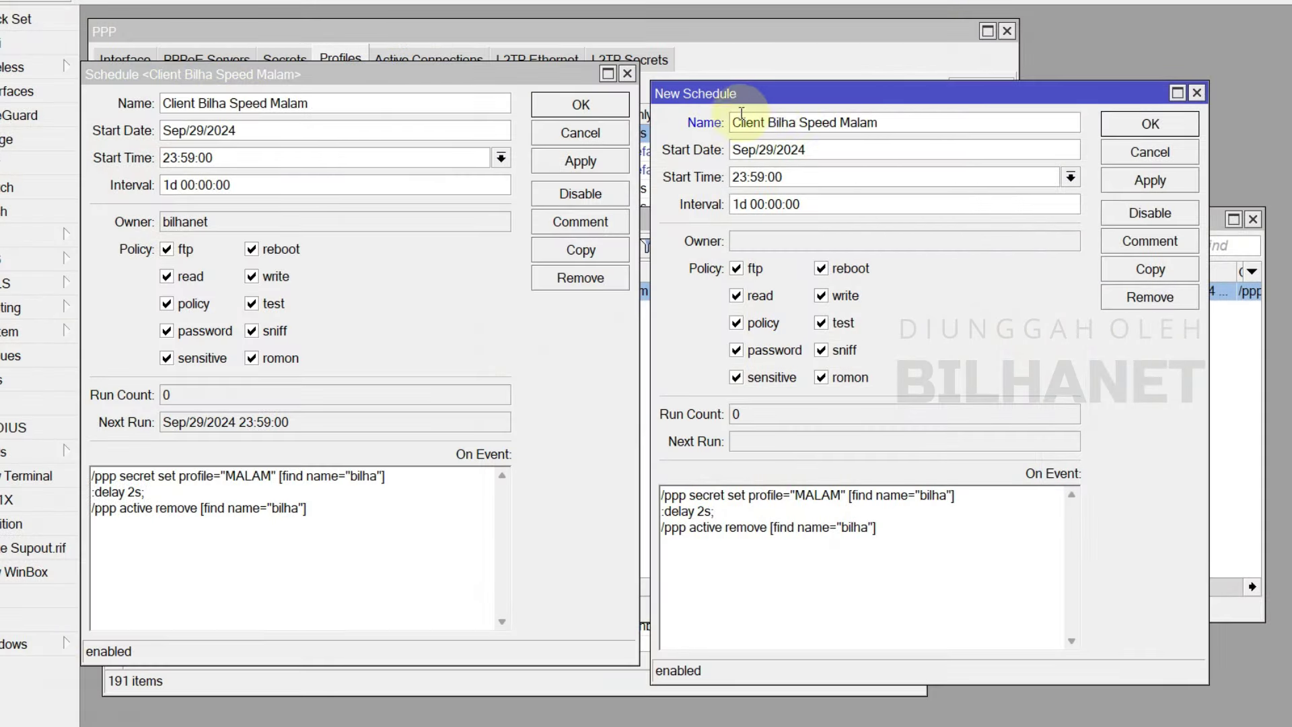
{"action": "double_click", "coordinate": [853, 124]}
{"action": "type", "text": "Pagi/Norm"}
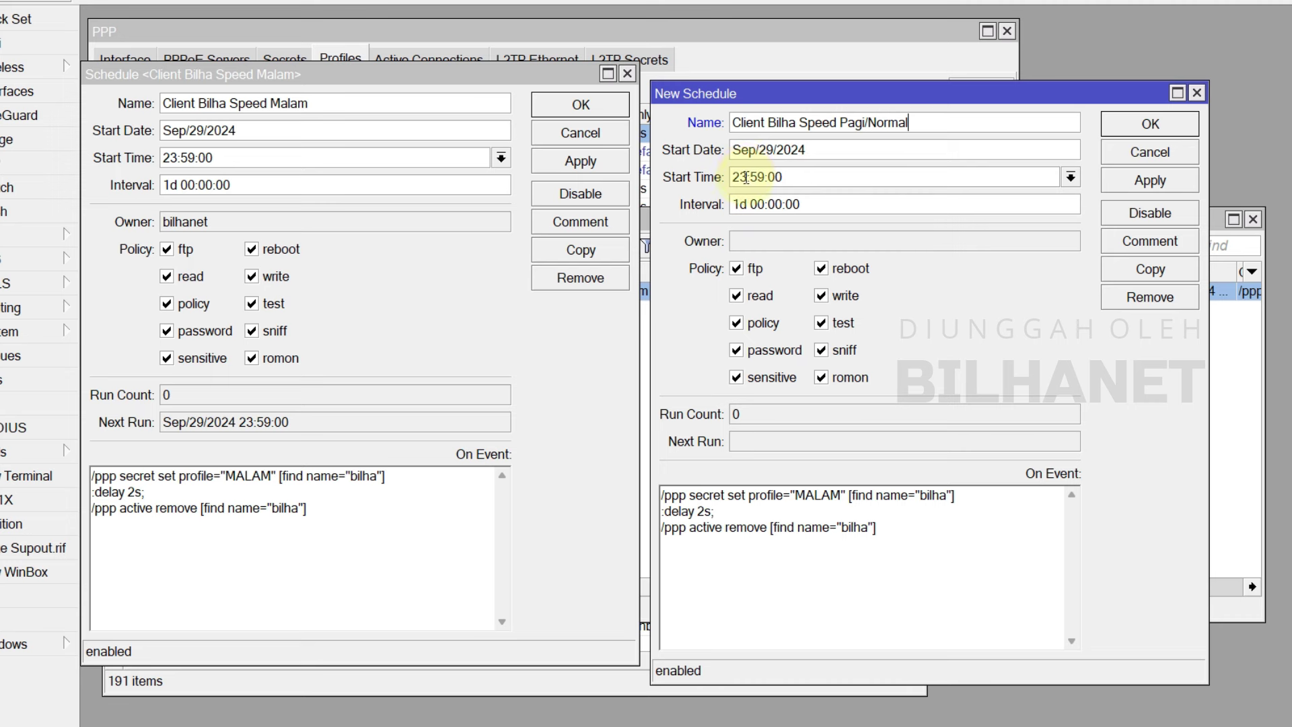
{"action": "left_click_drag", "start_coordinate": [738, 177], "coordinate": [686, 173]}
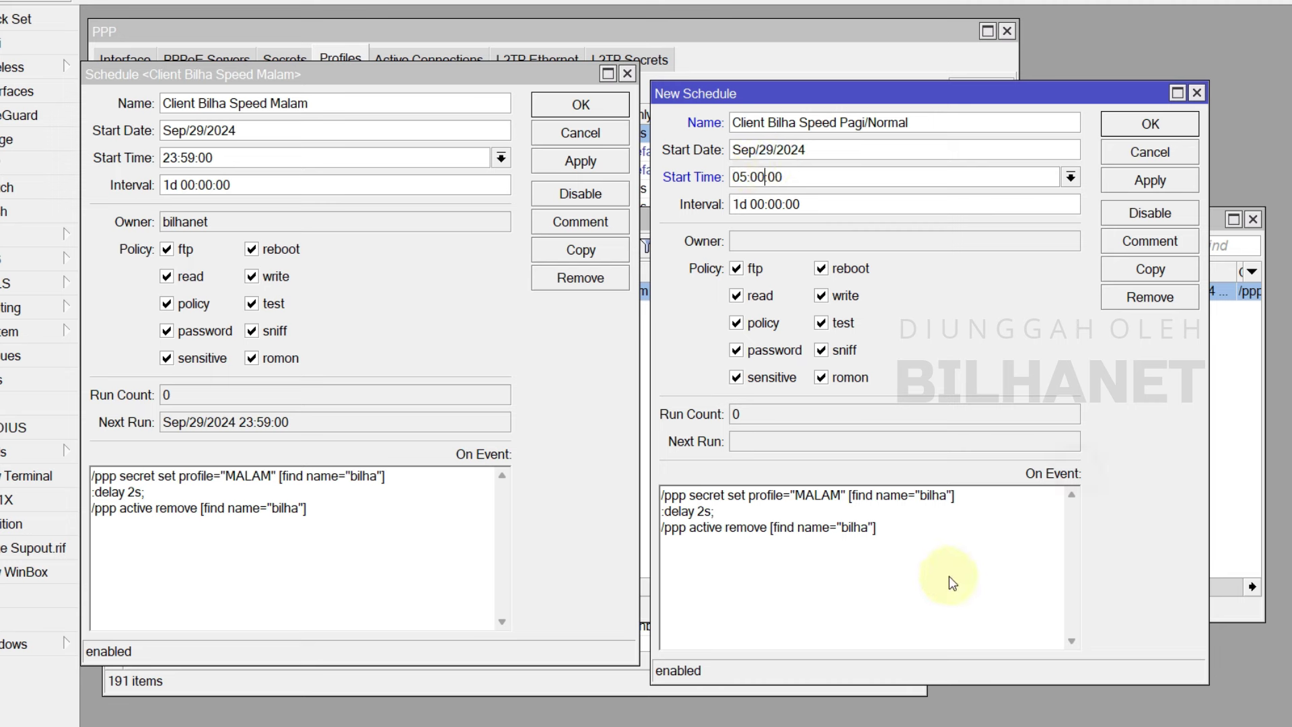
- Replace the script so it switches bilha to profile_3M with the delay, and apply
{"action": "left_click", "coordinate": [851, 544]}
{"action": "key", "text": "ctrl+a"}
{"action": "key", "text": "ctrl+v"}
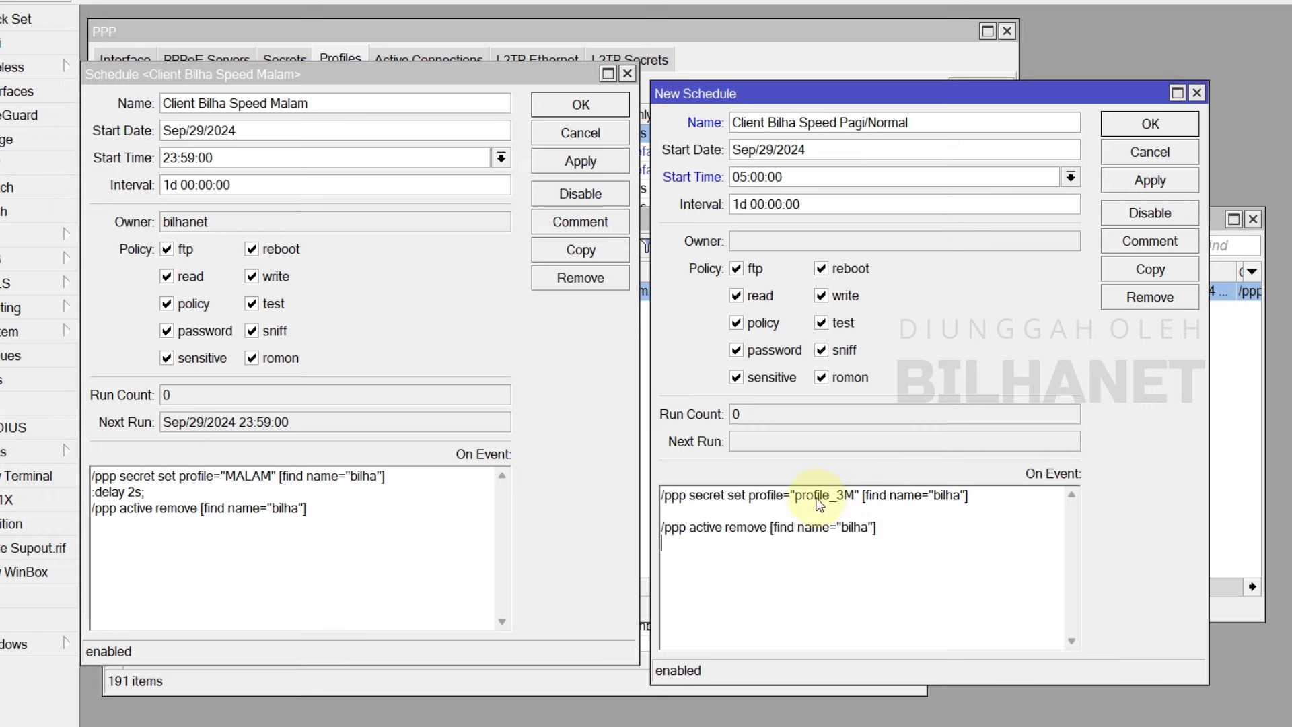
{"action": "left_click", "coordinate": [377, 30]}
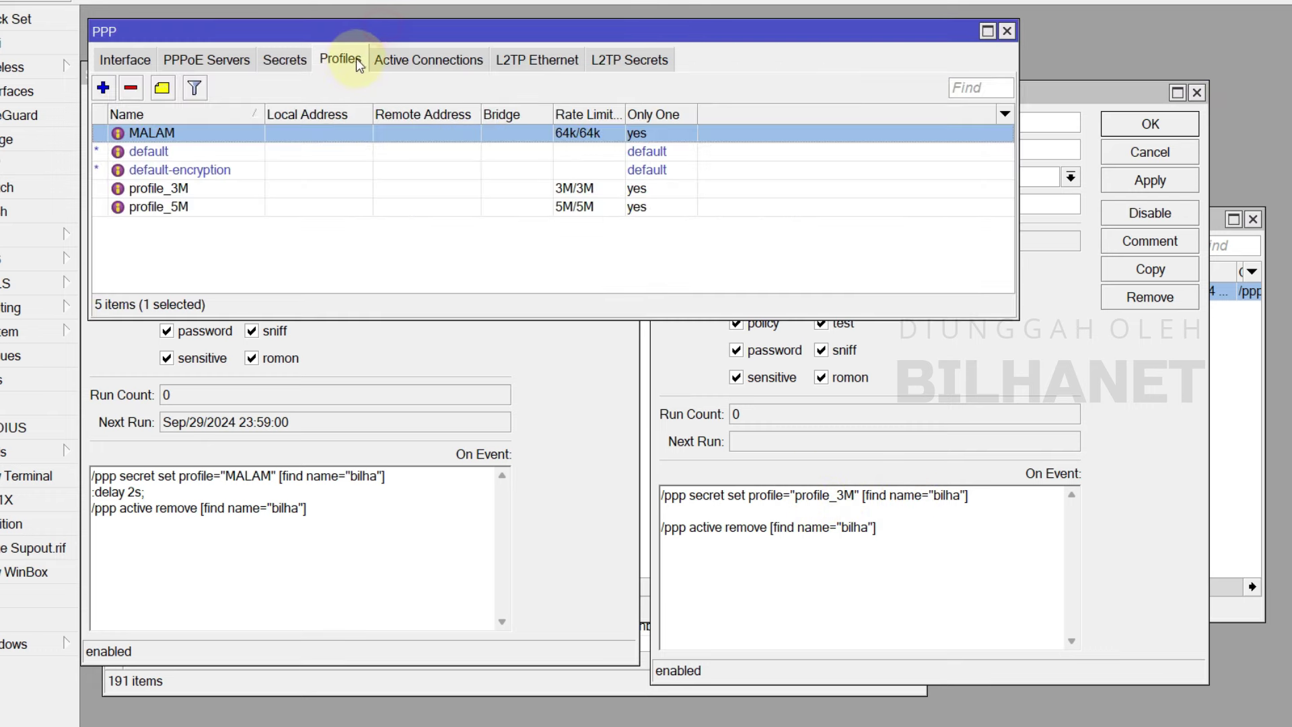
{"action": "left_click", "coordinate": [179, 192]}
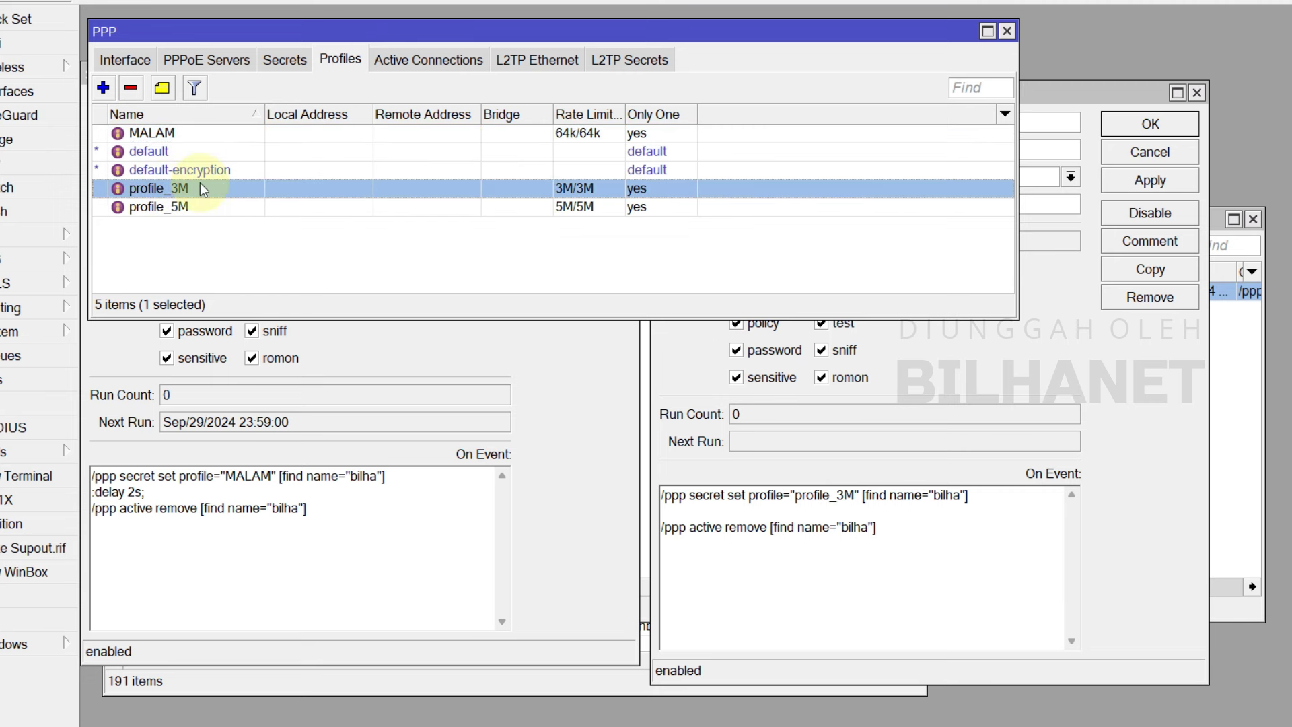
{"action": "left_click", "coordinate": [875, 501]}
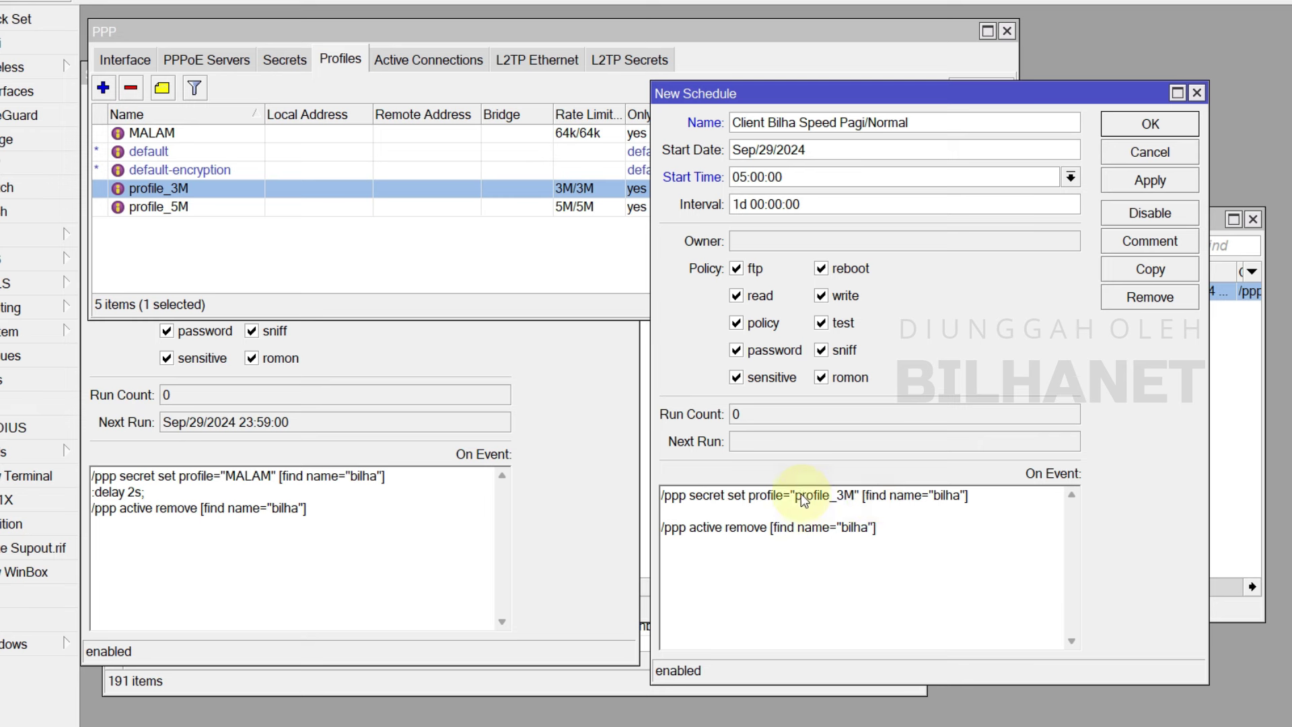
{"action": "left_click", "coordinate": [987, 494]}
{"action": "left_click", "coordinate": [694, 513]}
{"action": "type", "text": ":delay 2s;"}
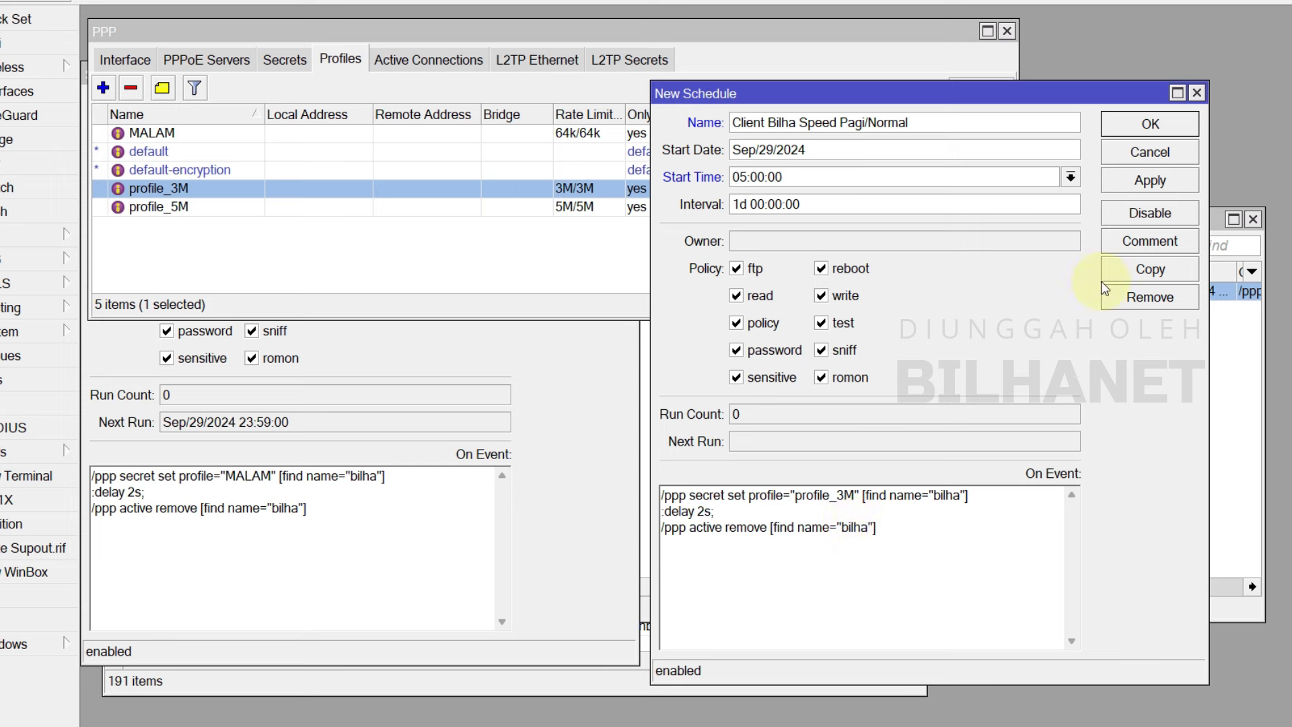
{"action": "left_click", "coordinate": [1150, 180]}
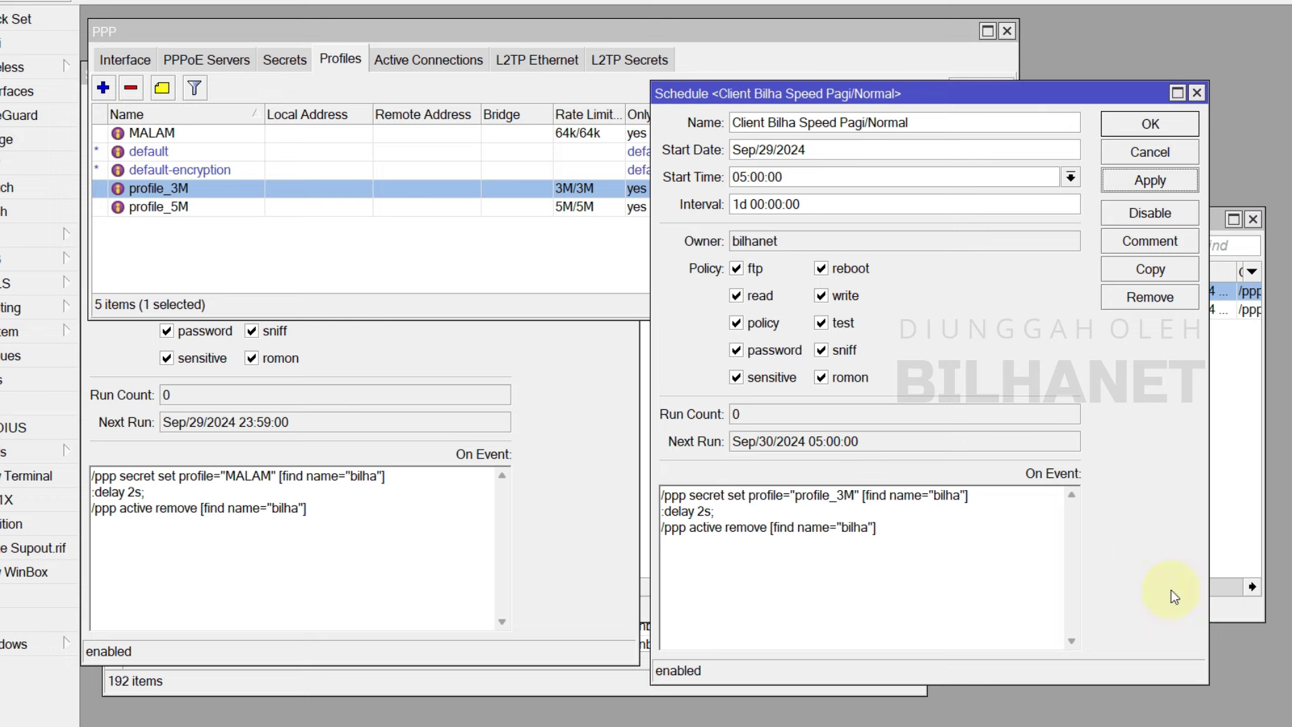
- Close the Pagi/Normal and Malam schedule editors, leaving the Scheduler list in front
{"action": "left_click", "coordinate": [1183, 137]}
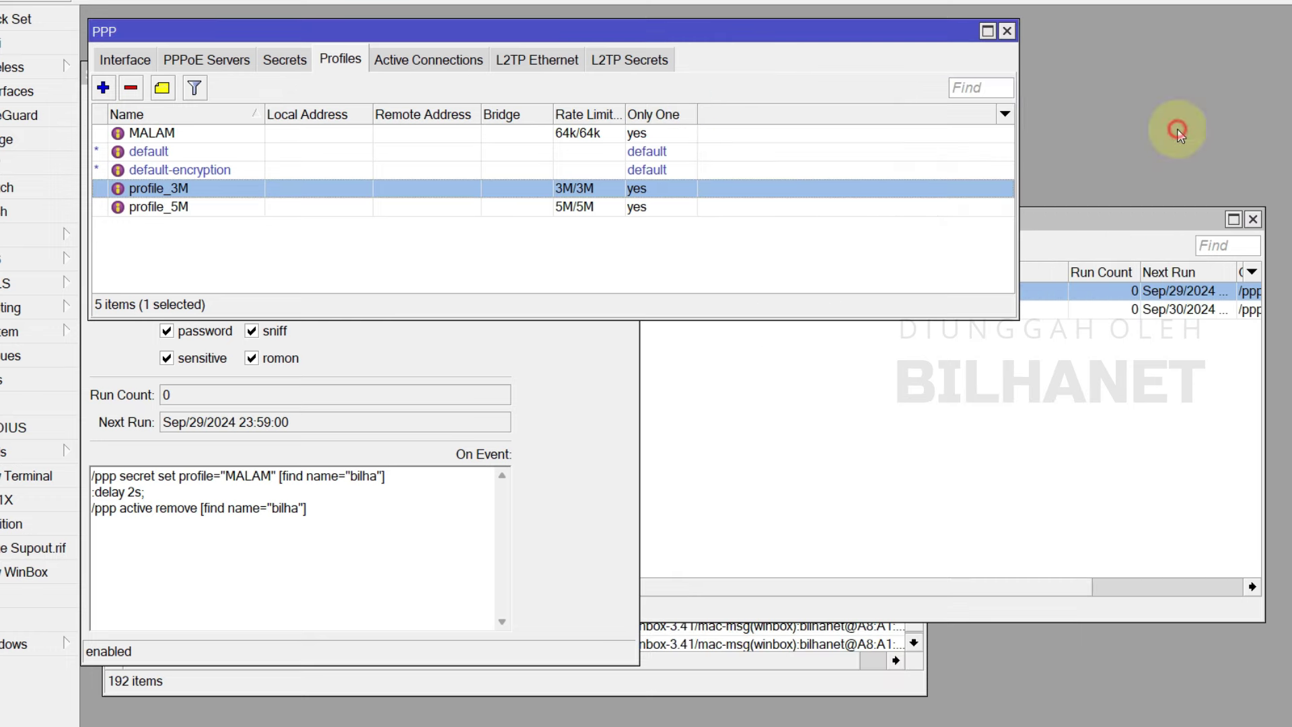
{"action": "left_click", "coordinate": [624, 444]}
{"action": "left_click", "coordinate": [627, 73]}
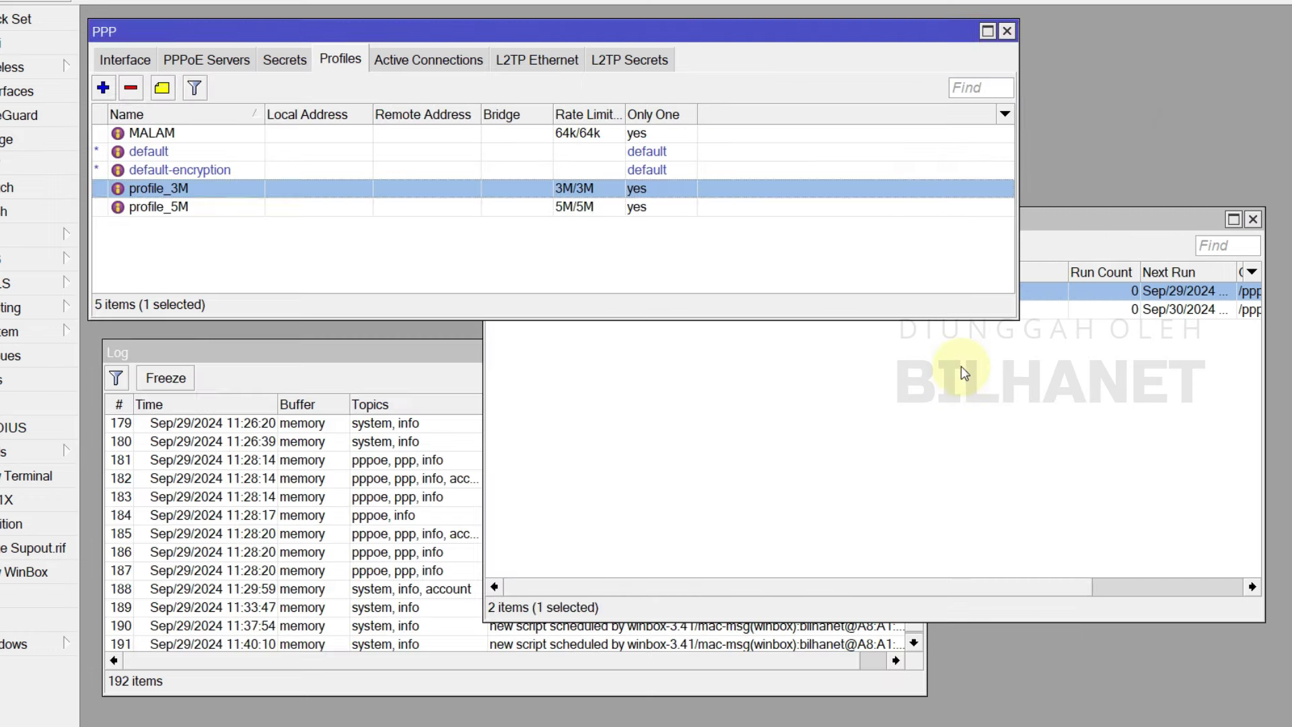
{"action": "left_click", "coordinate": [958, 370]}
{"action": "left_click_drag", "start_coordinate": [952, 217], "coordinate": [971, 236]}
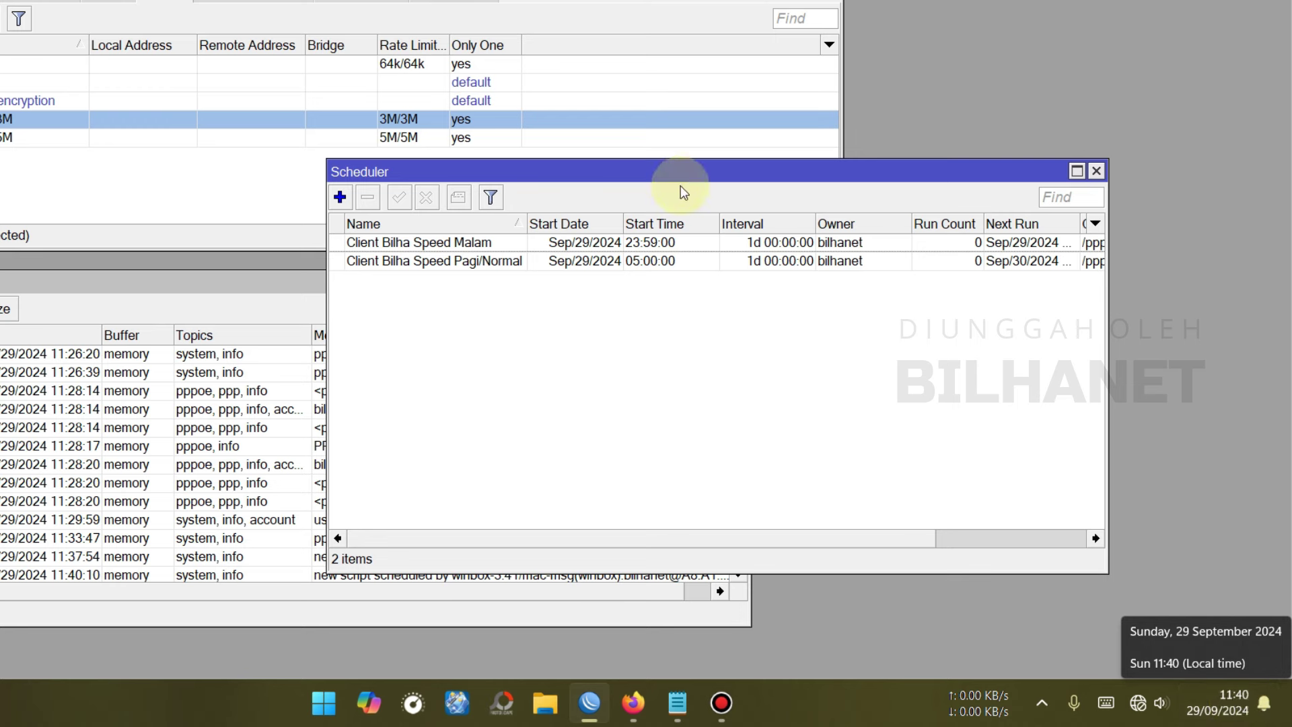
- Change the Malam schedule's start time to 11:42:00, apply and close
{"action": "left_click", "coordinate": [648, 246]}
{"action": "double_click", "coordinate": [647, 246]}
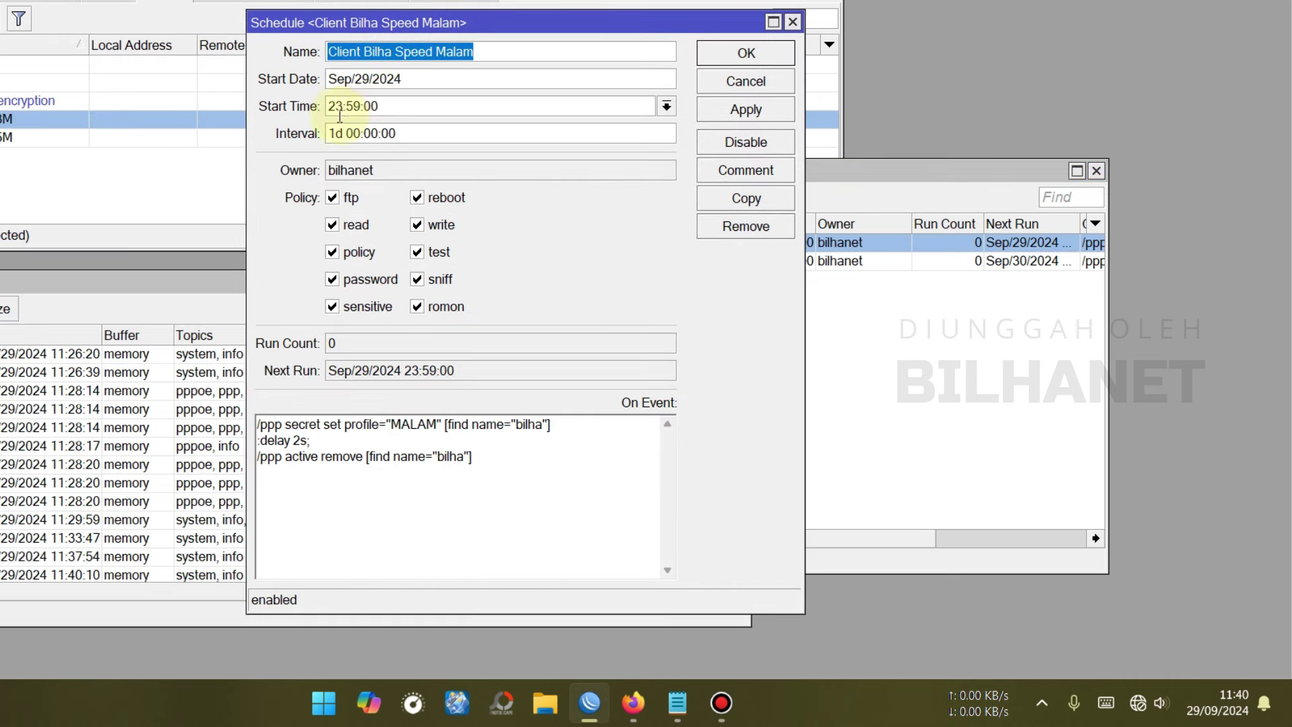
{"action": "double_click", "coordinate": [336, 107]}
{"action": "type", "text": "11"}
{"action": "double_click", "coordinate": [352, 107]}
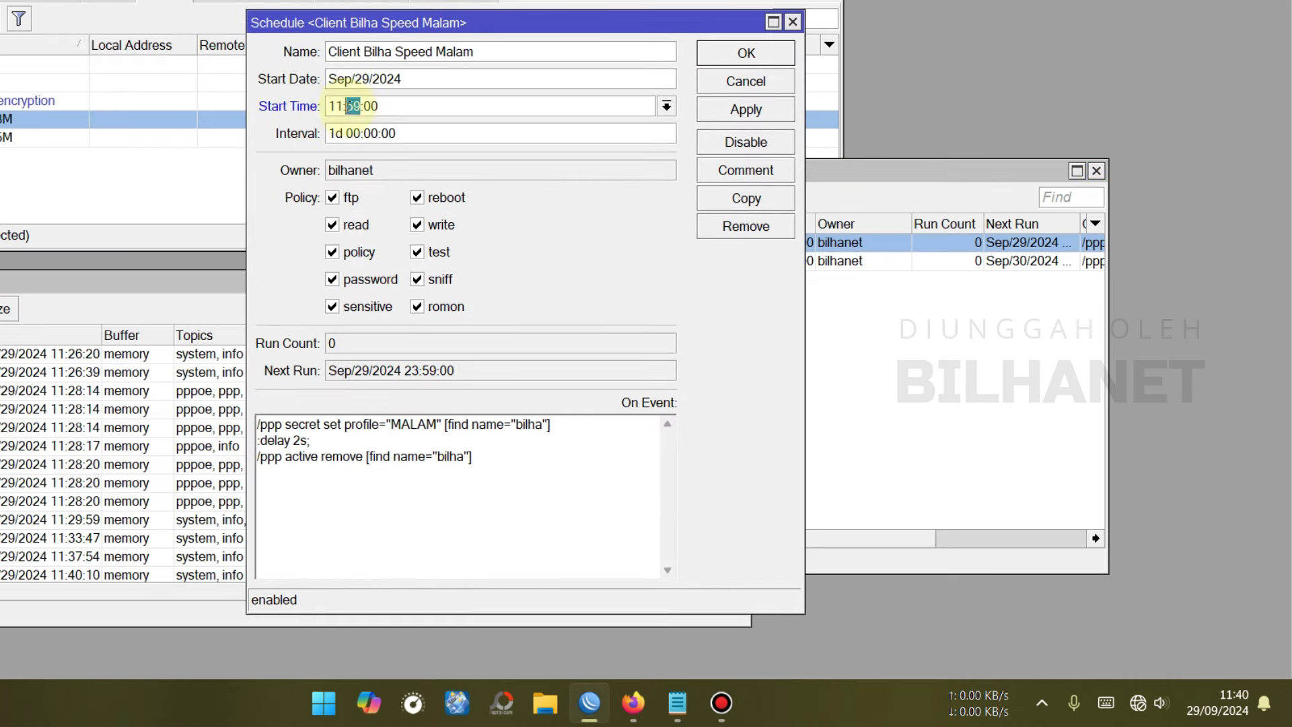
{"action": "type", "text": "4"}
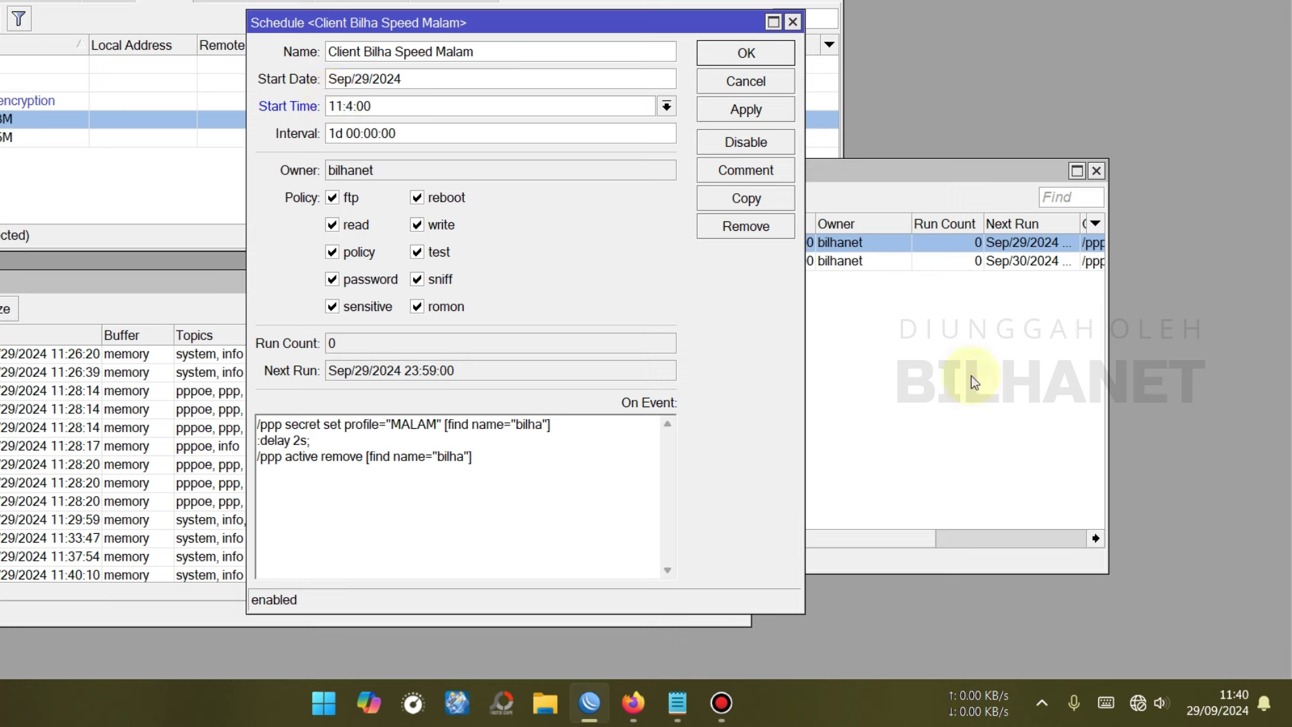
{"action": "type", "text": "2"}
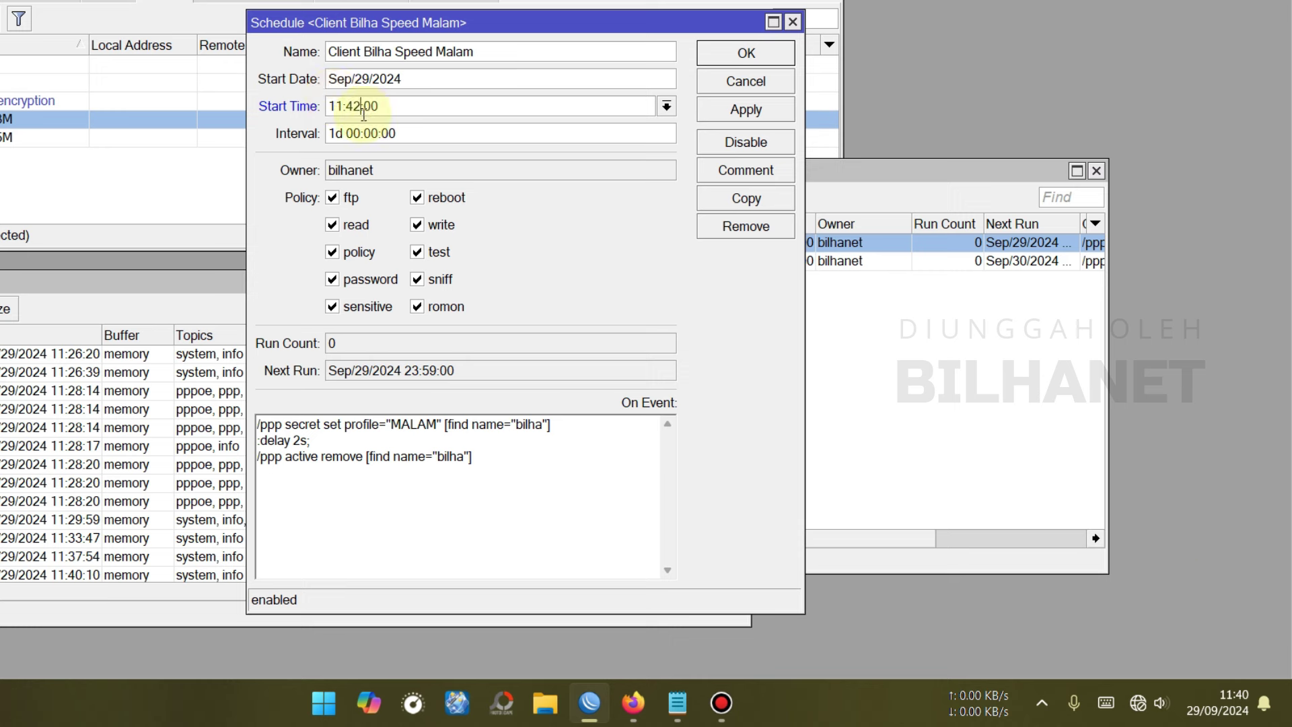
{"action": "left_click", "coordinate": [752, 116]}
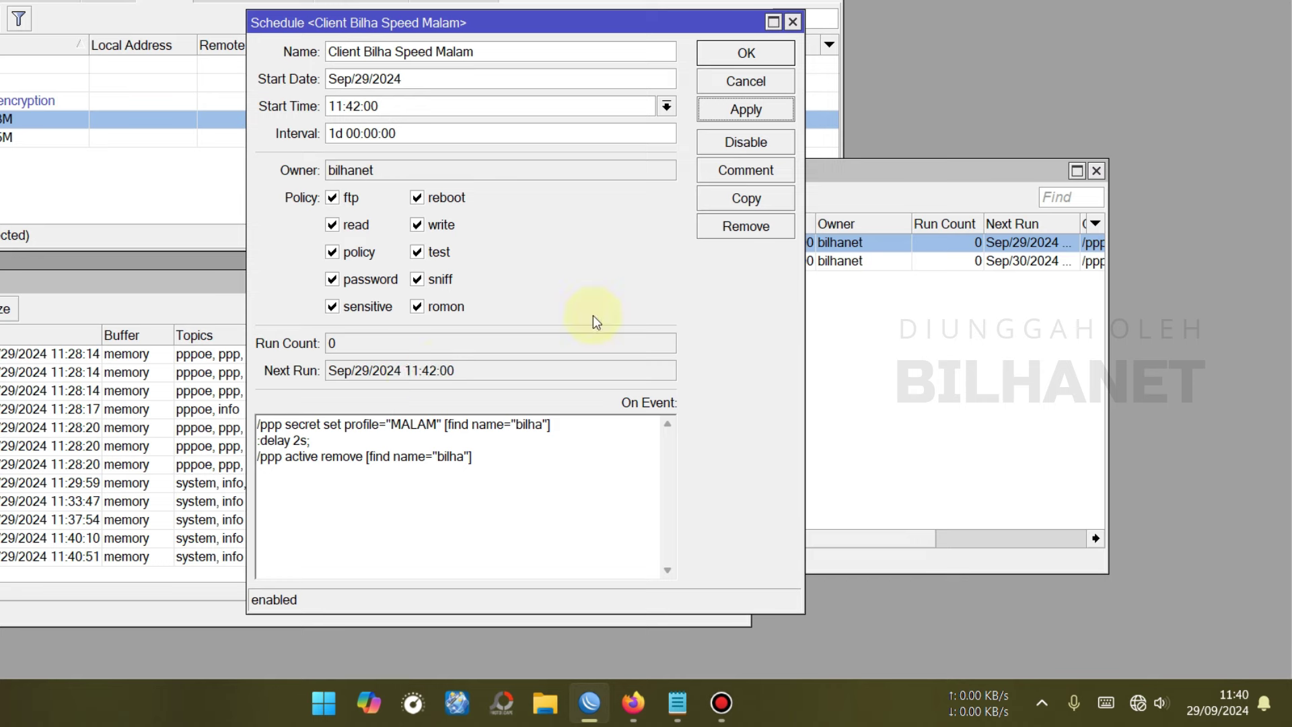
{"action": "left_click", "coordinate": [753, 58]}
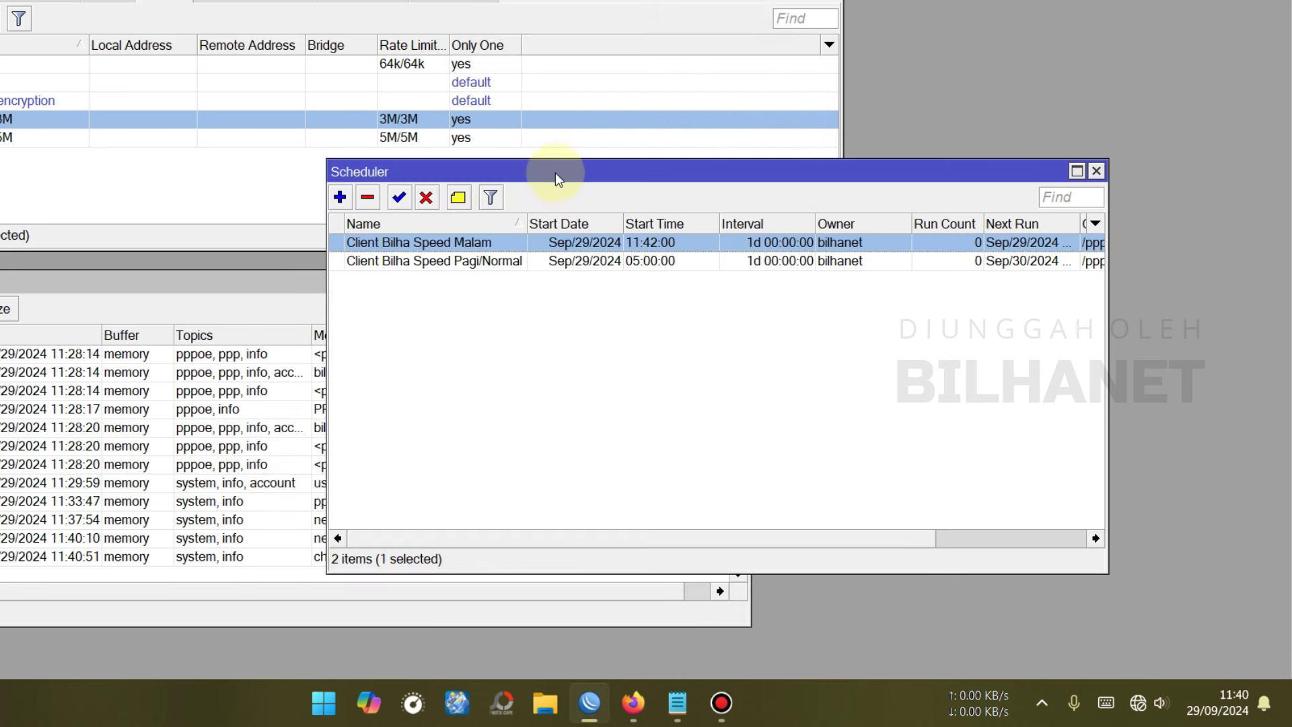
- Wait for the 11:42 Malam run and check bilha's secret now uses MALAM
{"action": "left_click", "coordinate": [943, 225]}
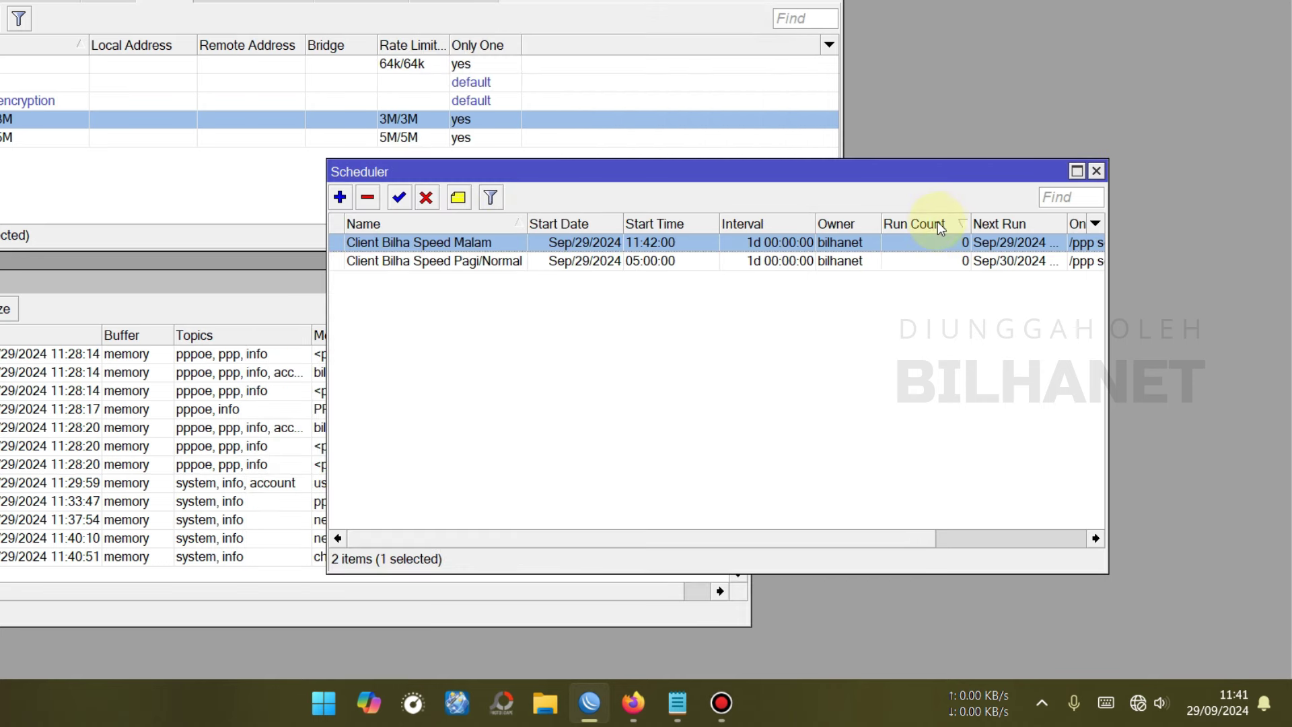
{"action": "left_click", "coordinate": [1077, 171]}
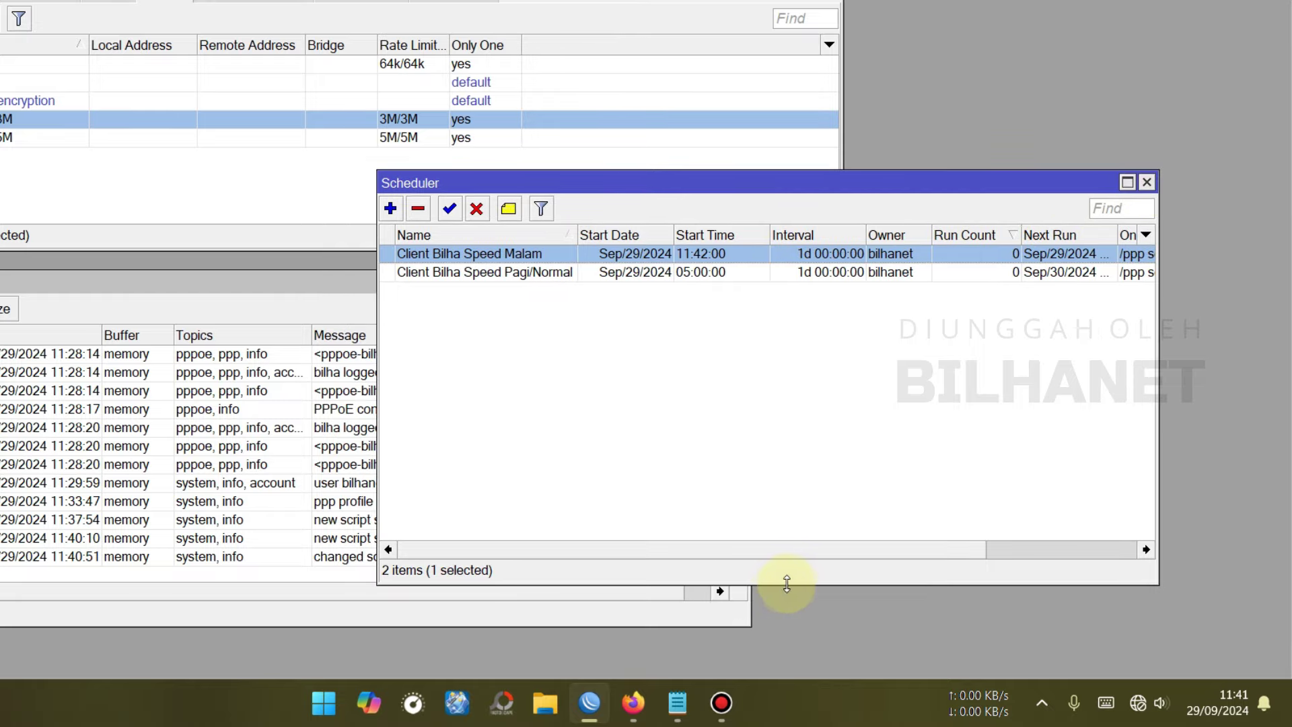
{"action": "left_click_drag", "start_coordinate": [788, 584], "coordinate": [794, 402]}
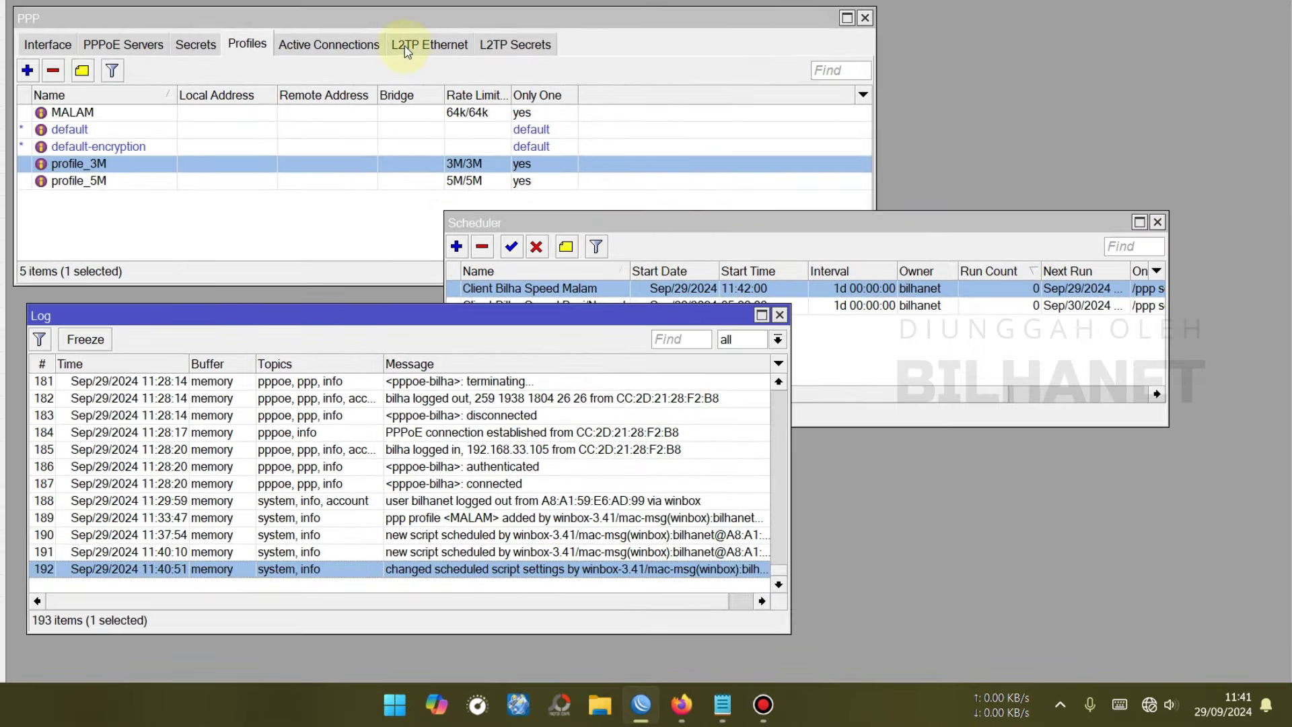
{"action": "left_click", "coordinate": [204, 47]}
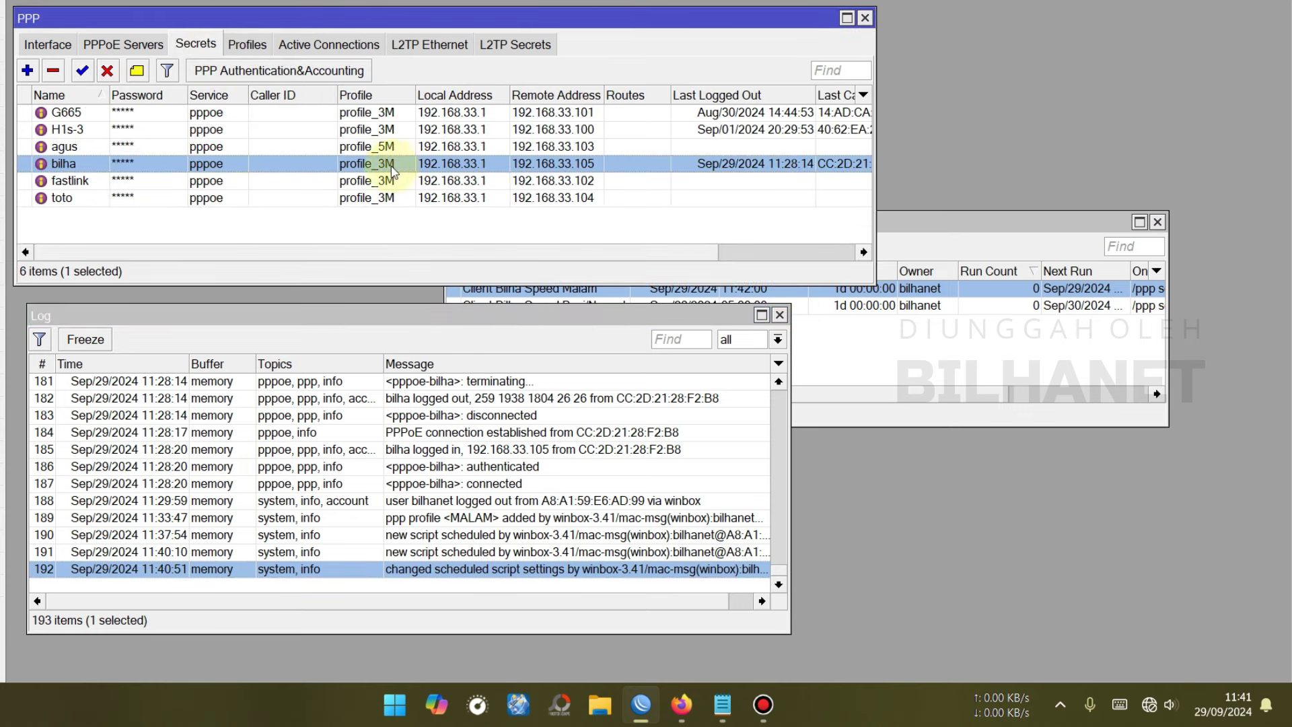
{"action": "left_click", "coordinate": [958, 220]}
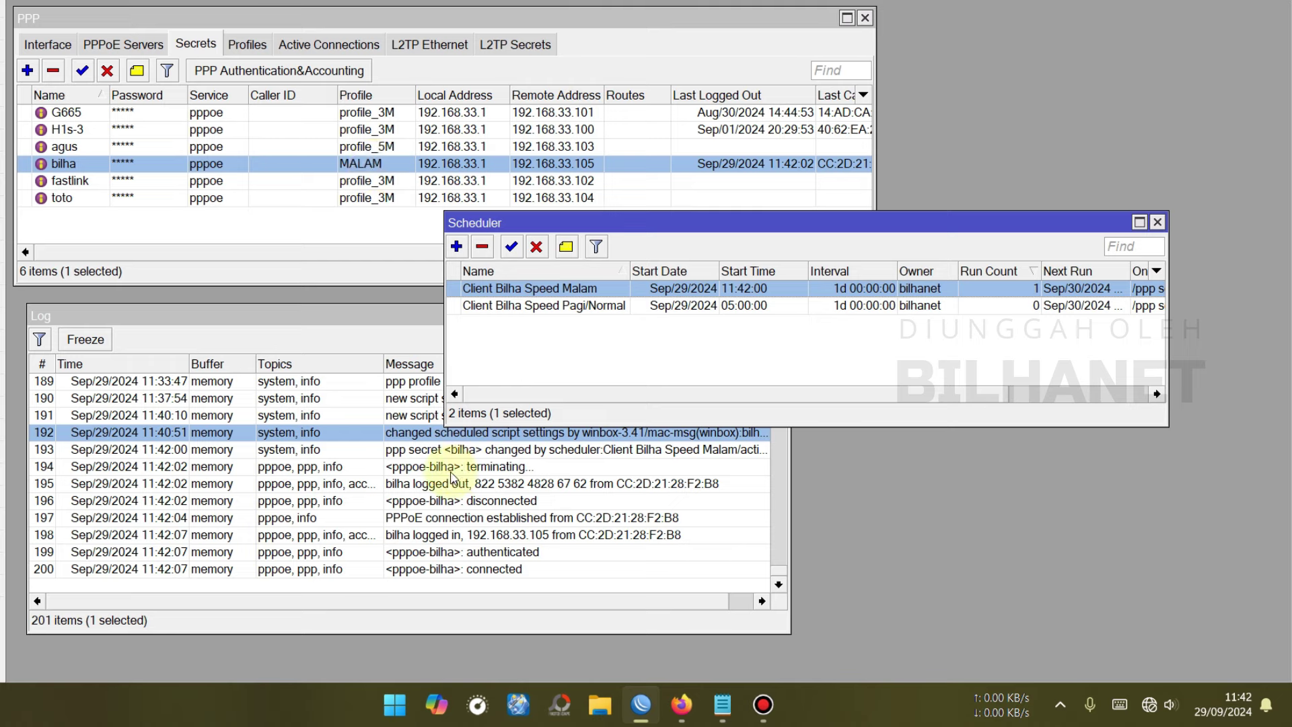
{"action": "left_click", "coordinate": [176, 469]}
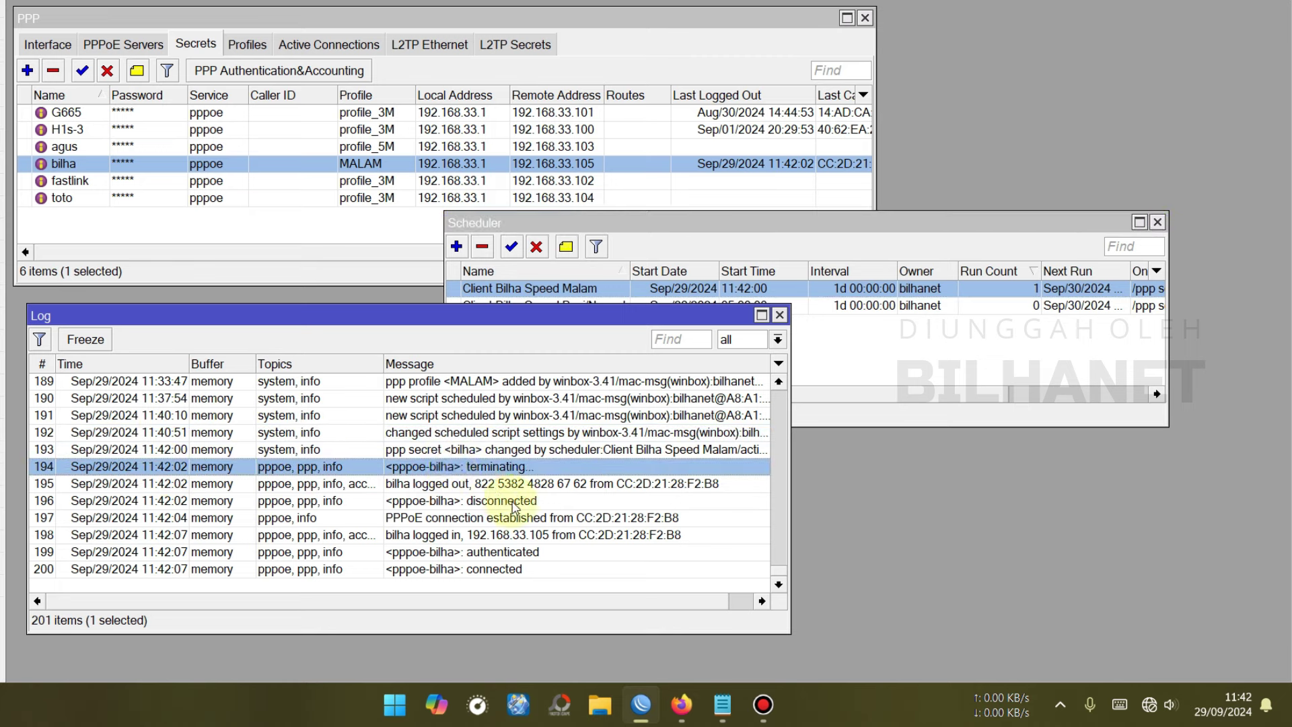
{"action": "left_click", "coordinate": [507, 567]}
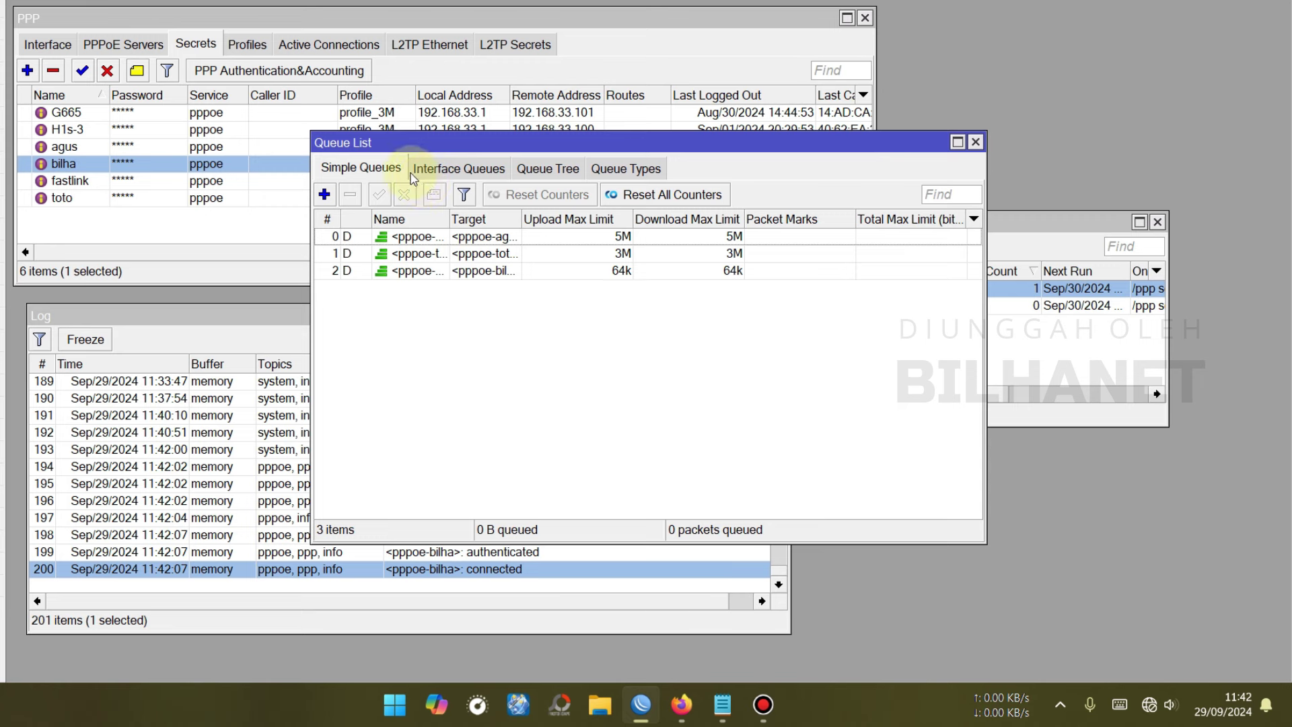
{"action": "left_click_drag", "start_coordinate": [448, 219], "coordinate": [522, 218]}
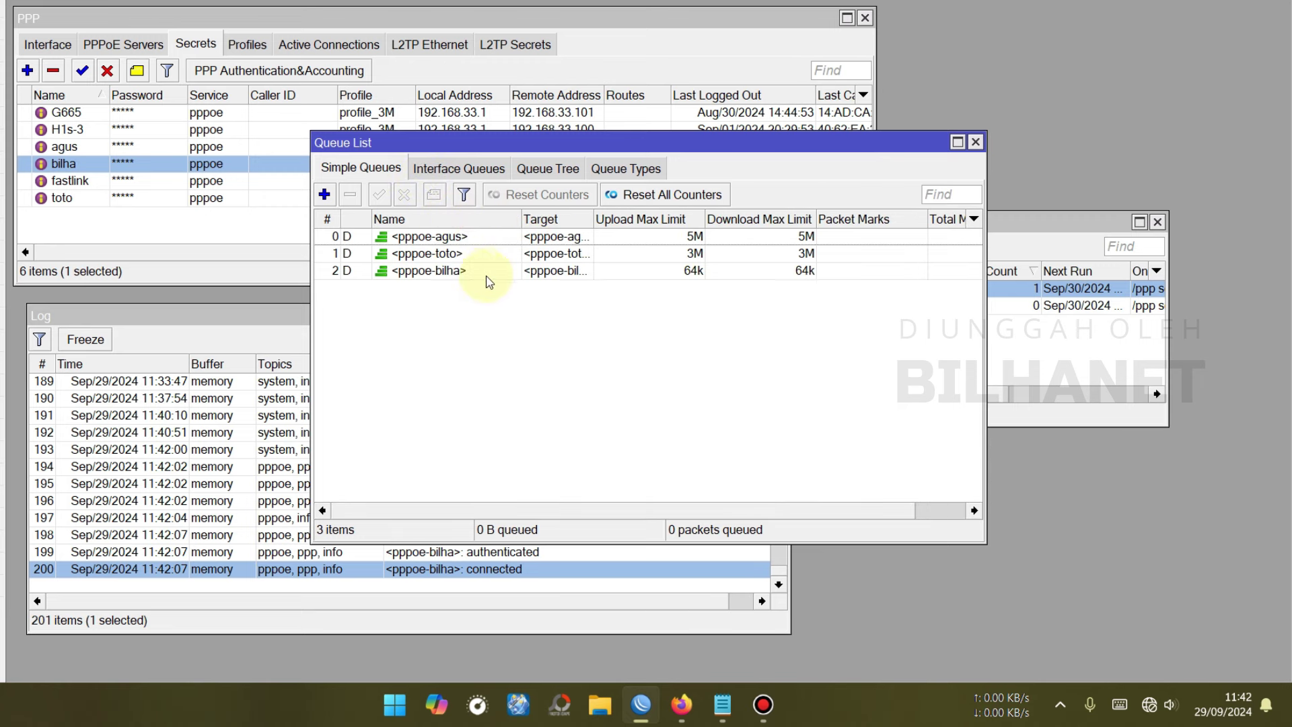
{"action": "double_click", "coordinate": [478, 272]}
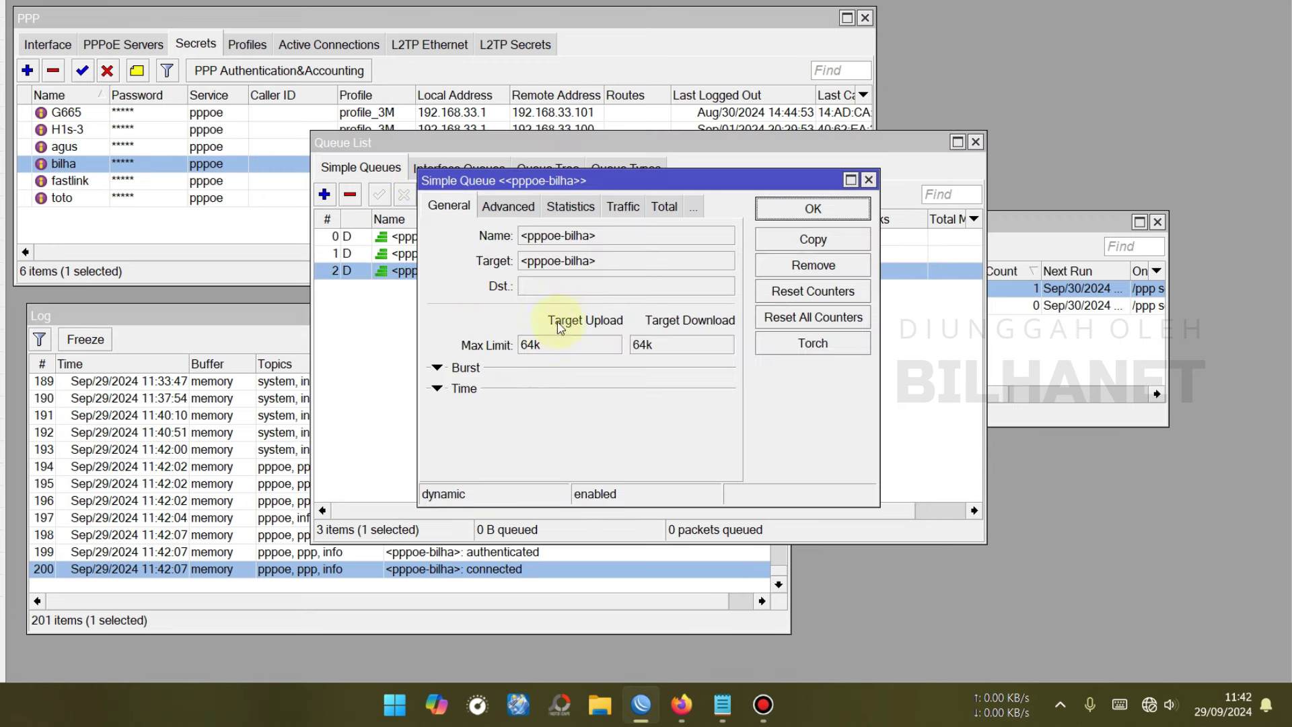
{"action": "double_click", "coordinate": [531, 344]}
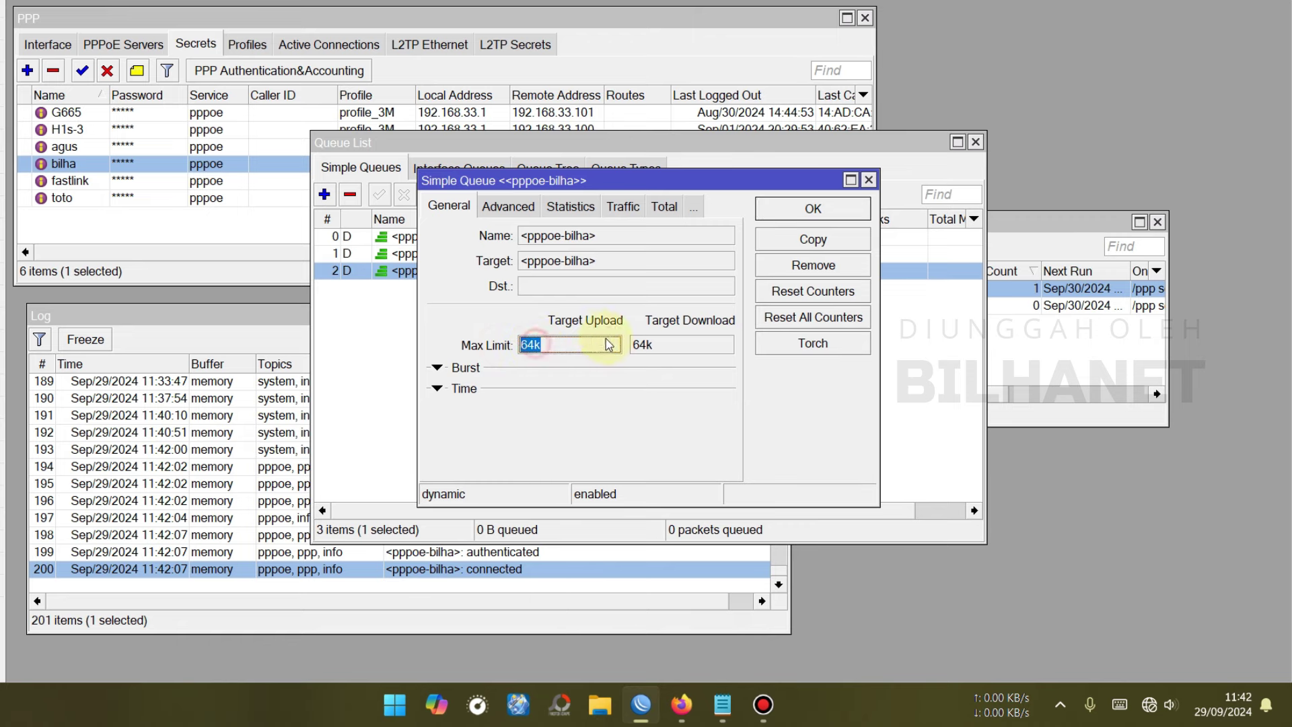
{"action": "double_click", "coordinate": [642, 345]}
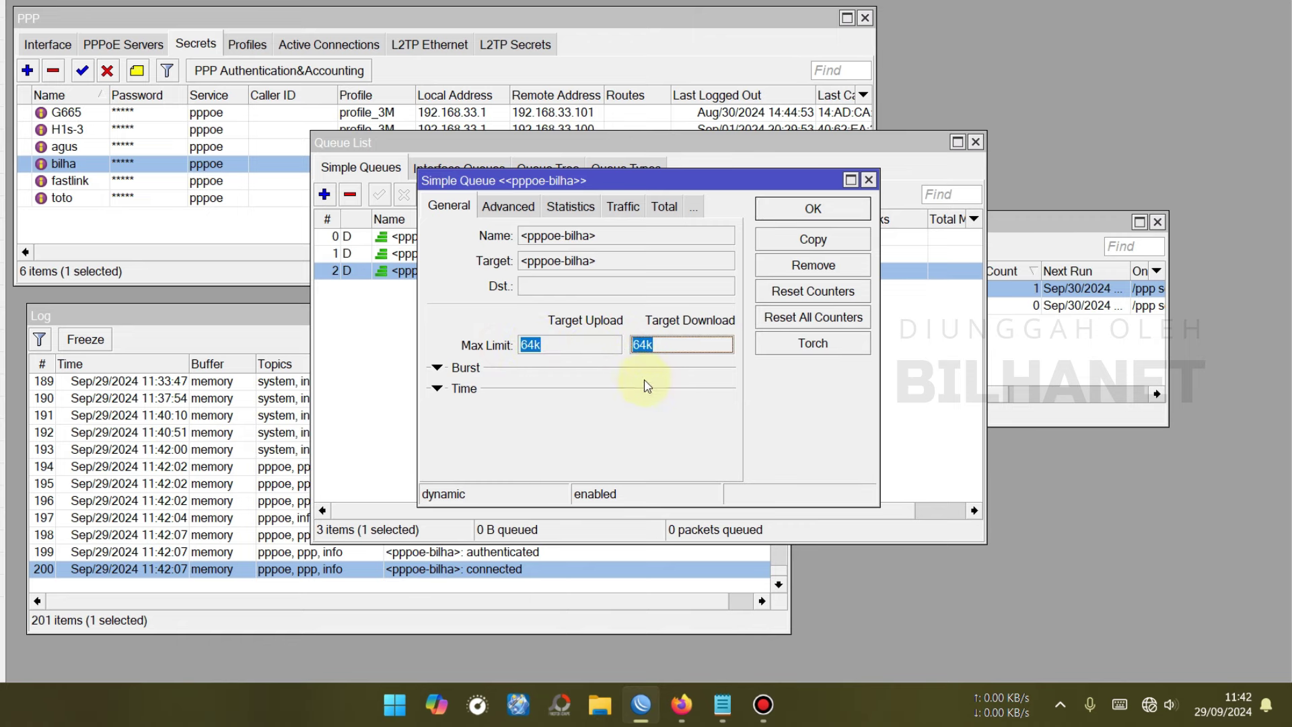
{"action": "left_click", "coordinate": [834, 210]}
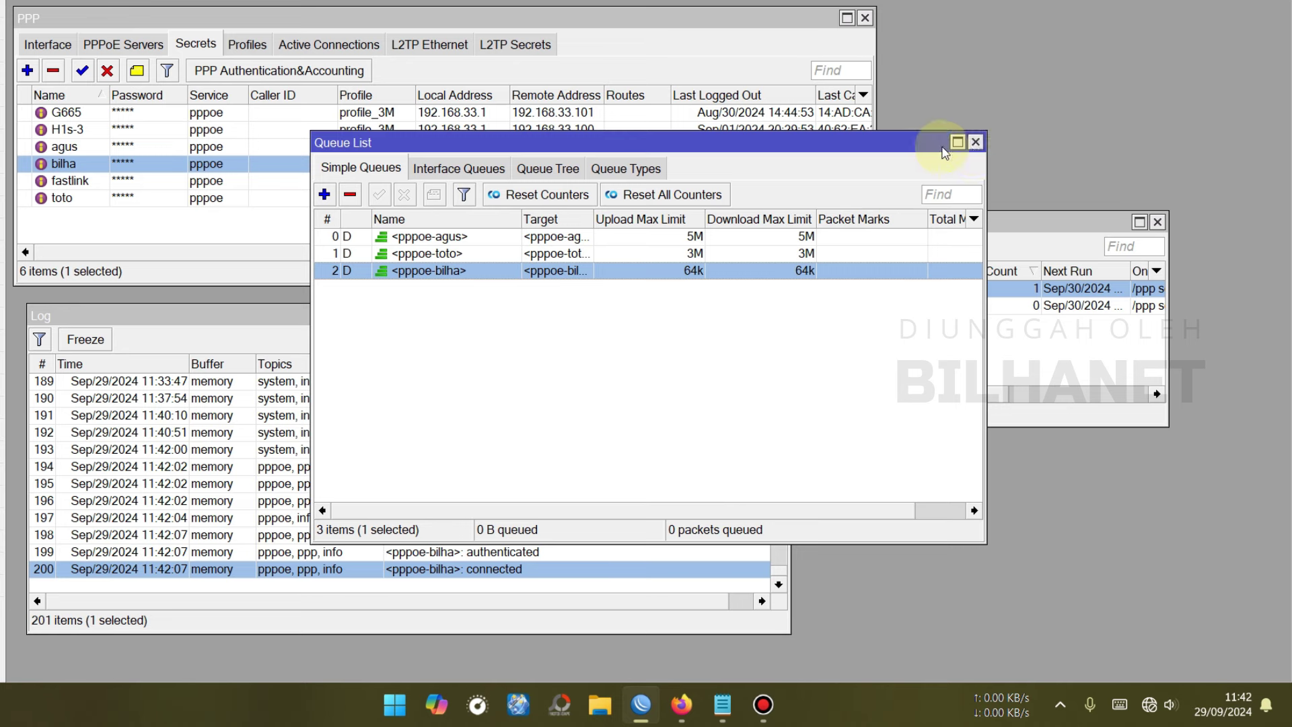
{"action": "left_click", "coordinate": [975, 144]}
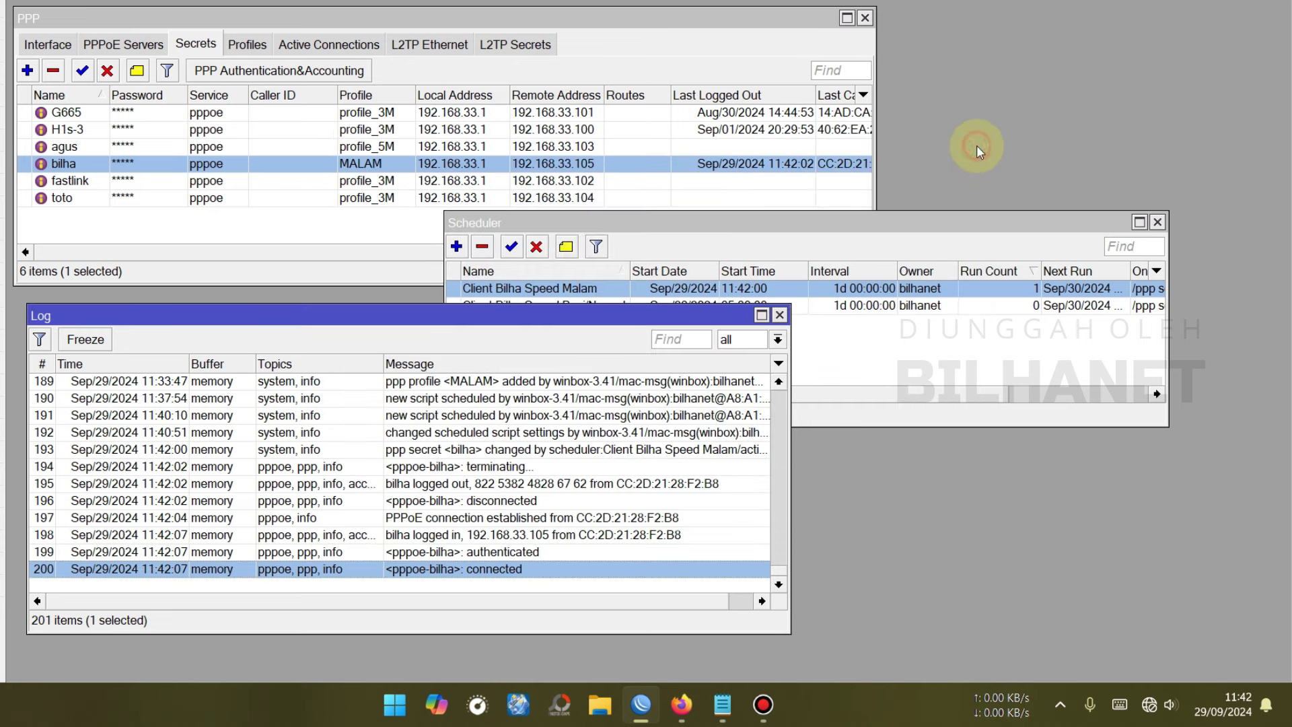
- Change the Pagi/Normal schedule's start time from 05:00:00 to 11:44:00, apply and close
{"action": "left_click", "coordinate": [653, 229]}
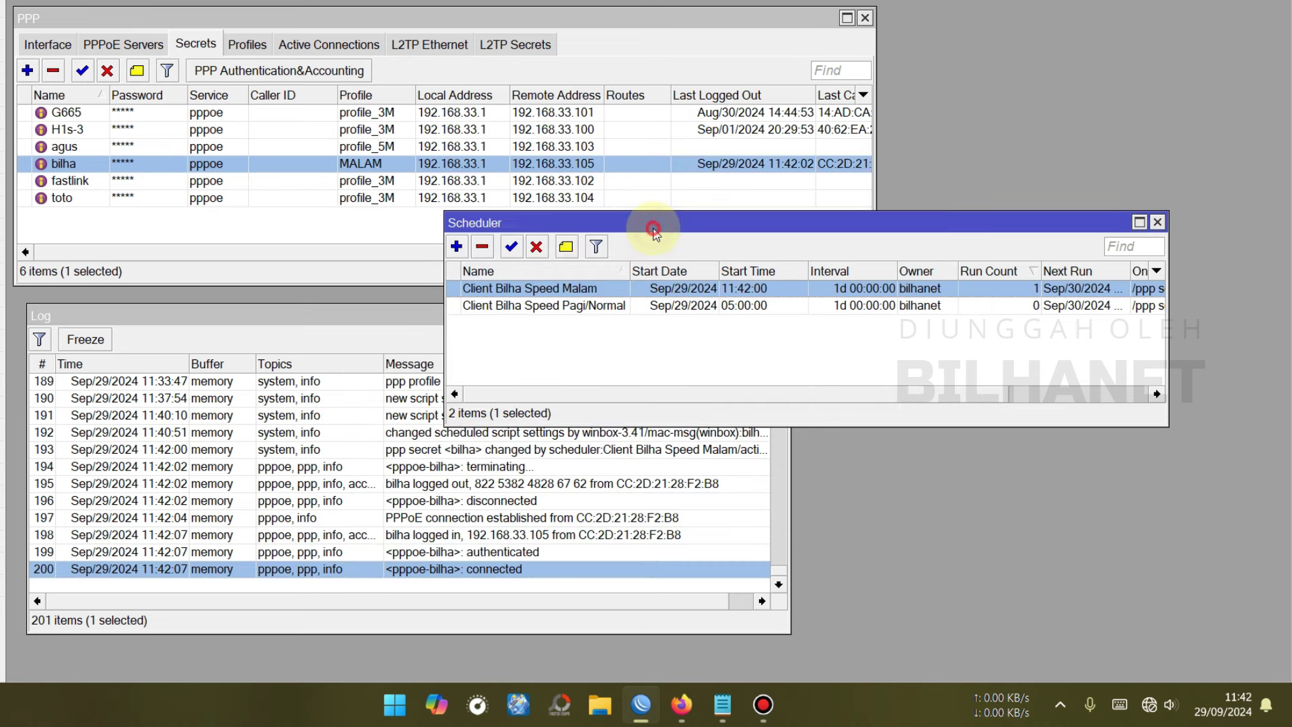
{"action": "double_click", "coordinate": [605, 306]}
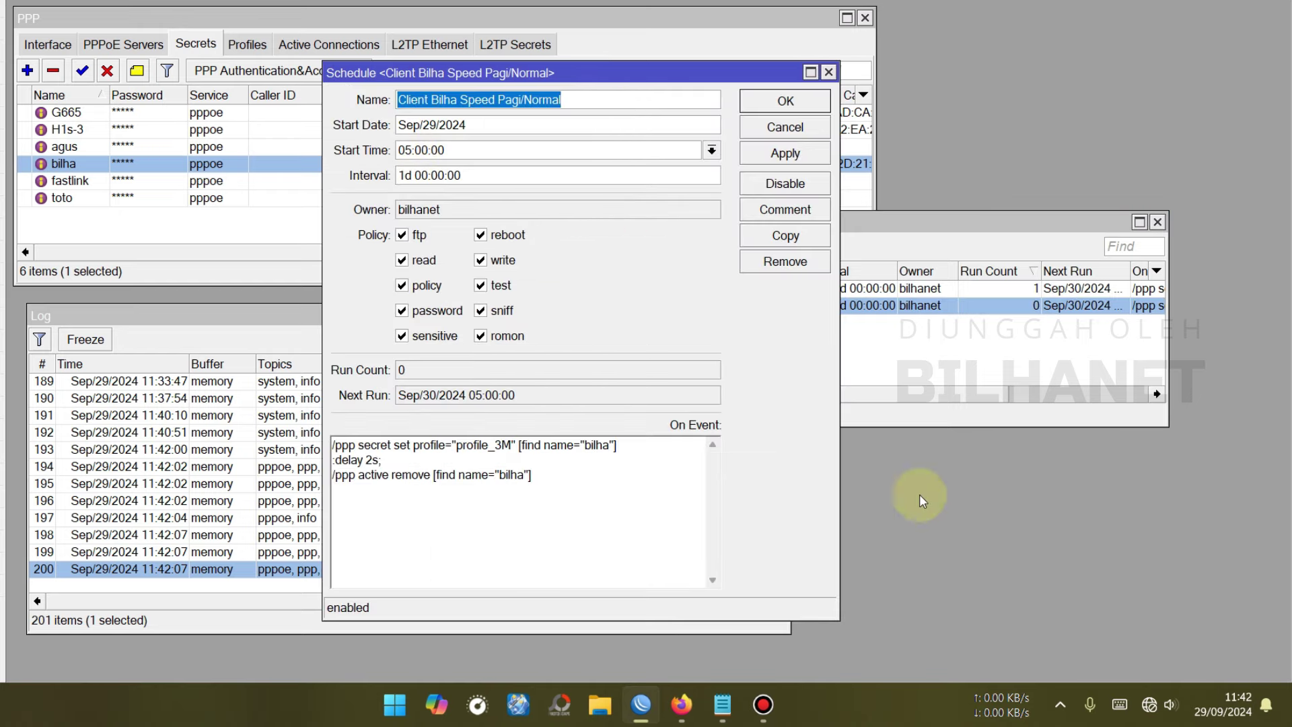
{"action": "left_click", "coordinate": [410, 150]}
{"action": "key", "text": "BackSpace"}
{"action": "key", "text": "BackSpace"}
{"action": "type", "text": "11"}
{"action": "key", "text": "Right"}
{"action": "key", "text": "Delete"}
{"action": "key", "text": "Delete"}
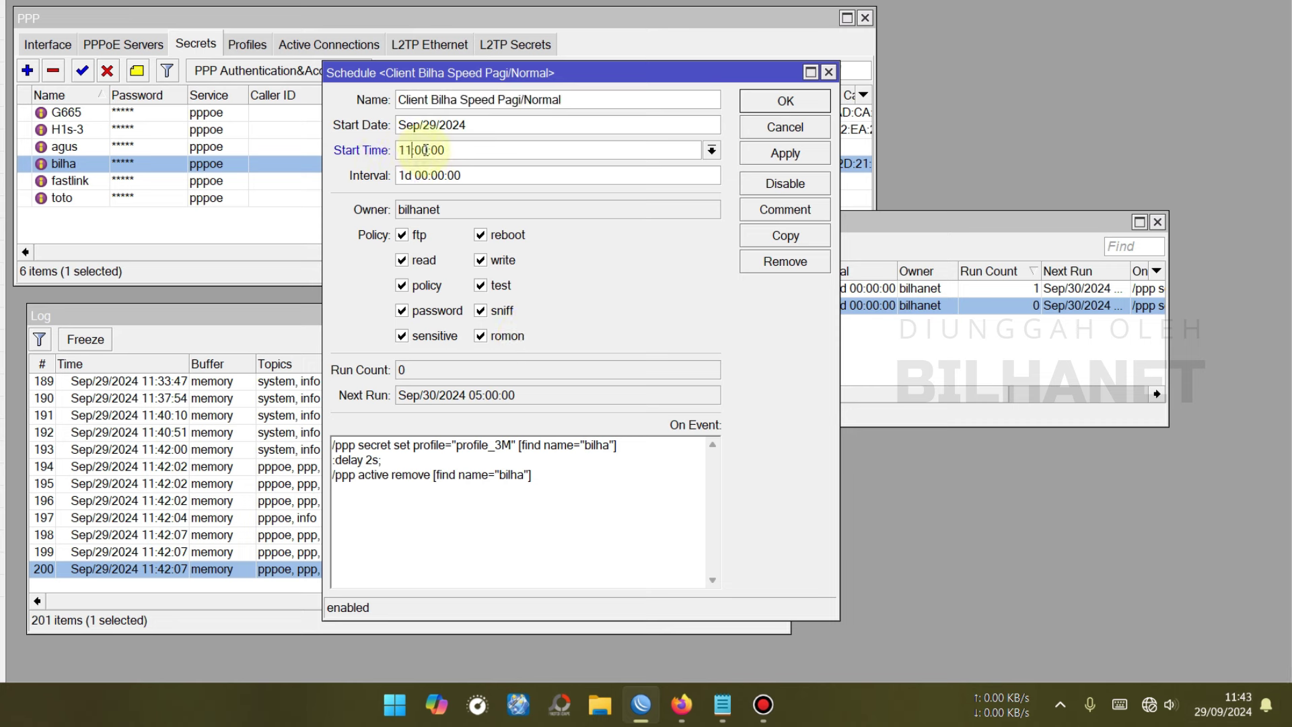
{"action": "type", "text": "44"}
{"action": "key", "text": "End"}
{"action": "left_click", "coordinate": [814, 156]}
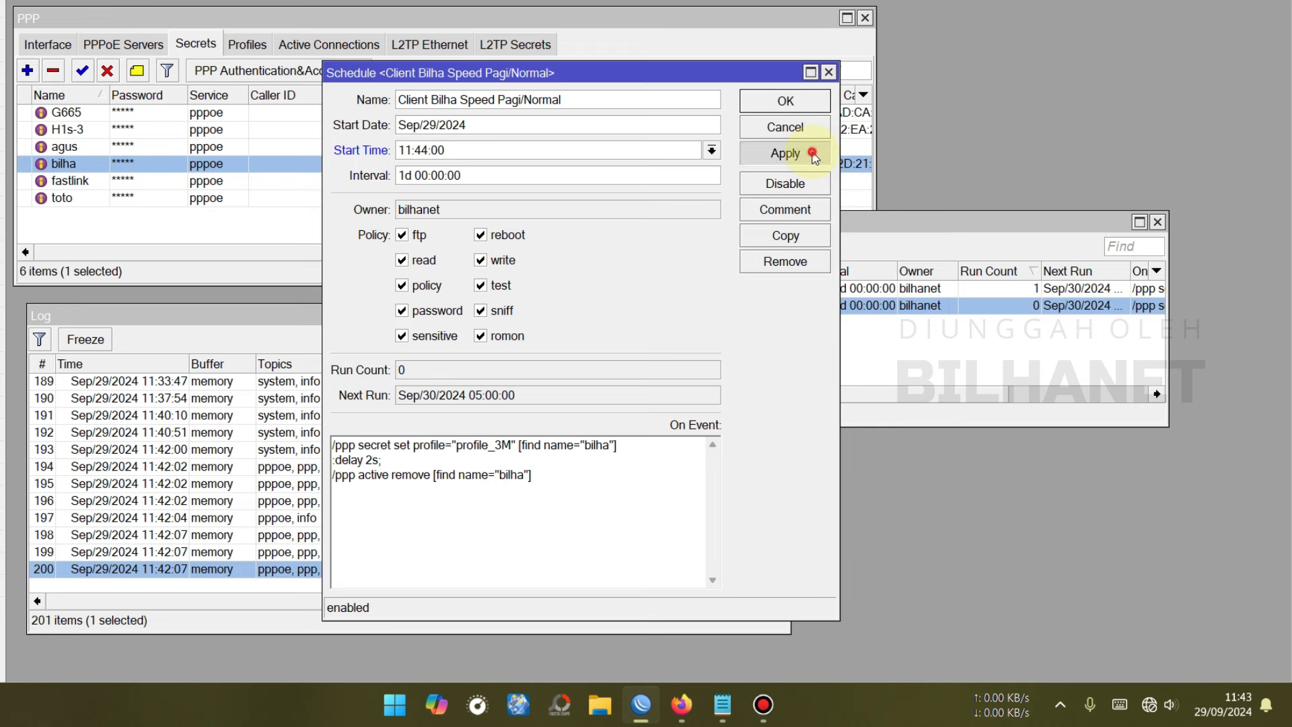
{"action": "left_click", "coordinate": [798, 101]}
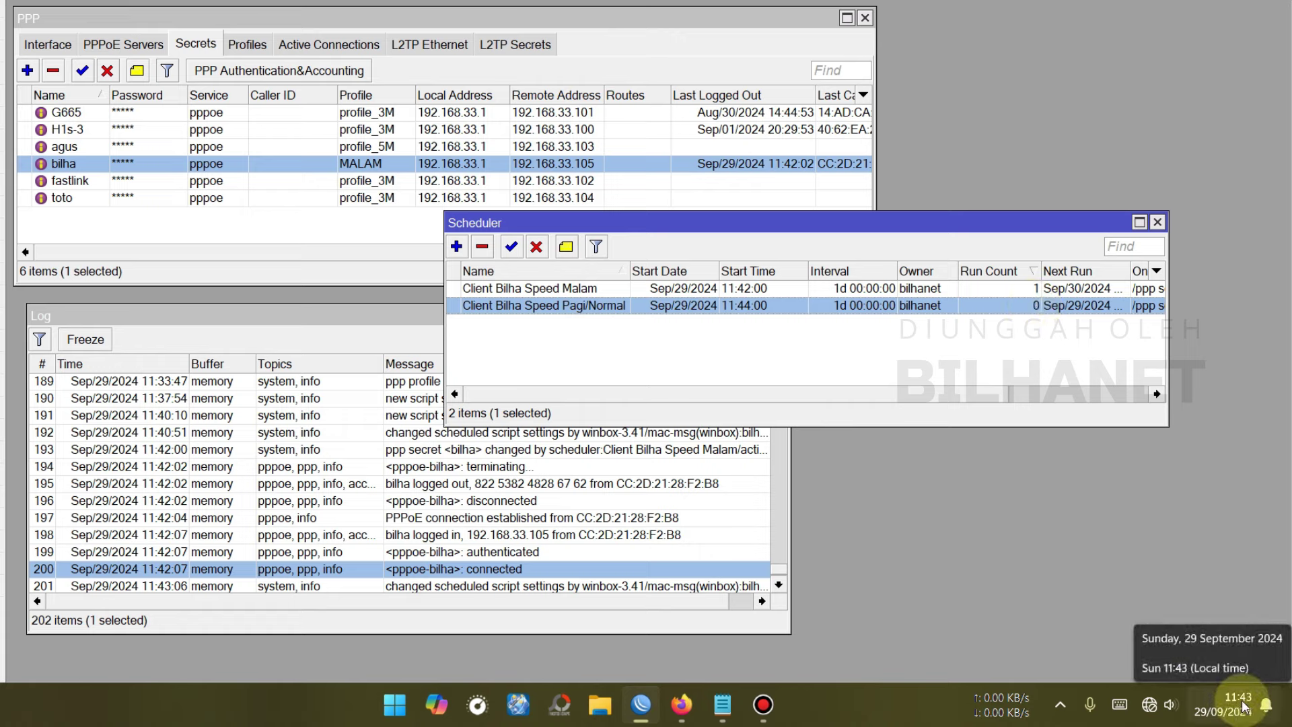
- Review pppoe-bilha's terminating, disconnected and reconnected log entries, then bring PPP Secrets forward
{"action": "scroll", "coordinate": [549, 528], "scroll_direction": "down", "scroll_amount": 1}
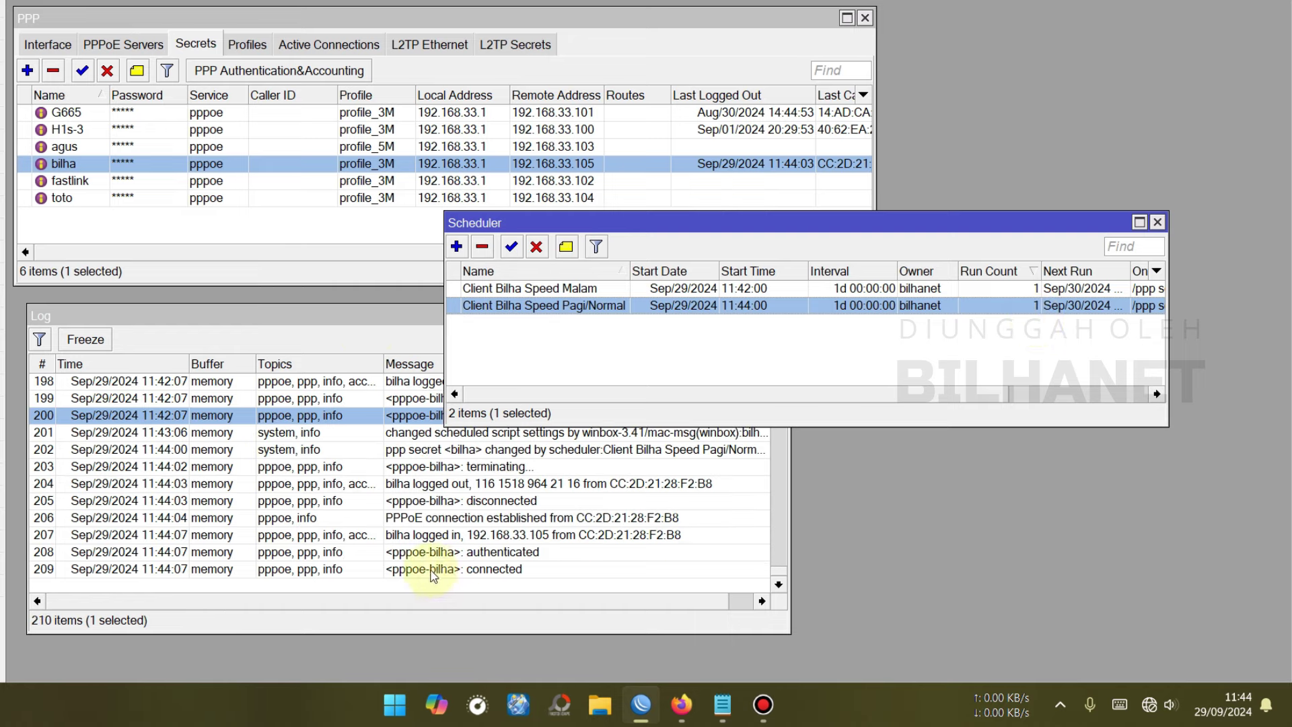
{"action": "left_click", "coordinate": [519, 469]}
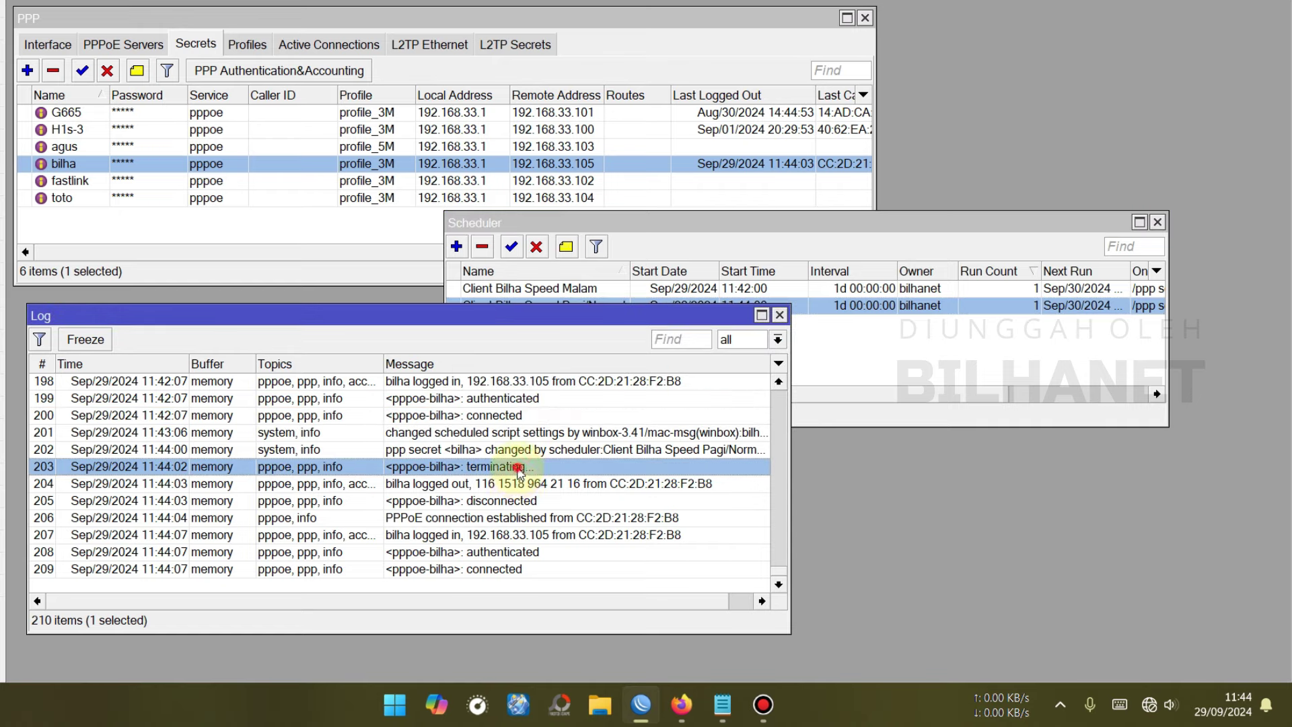
{"action": "left_click", "coordinate": [522, 502]}
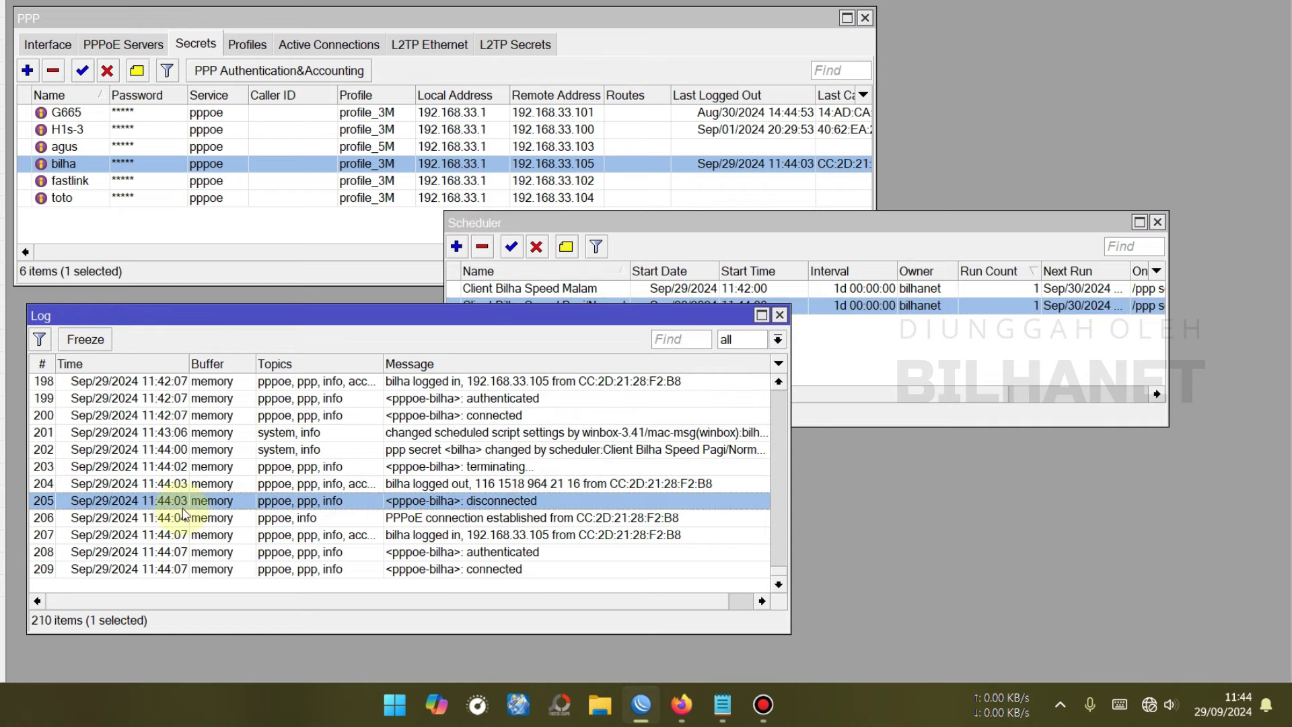
{"action": "left_click", "coordinate": [491, 569]}
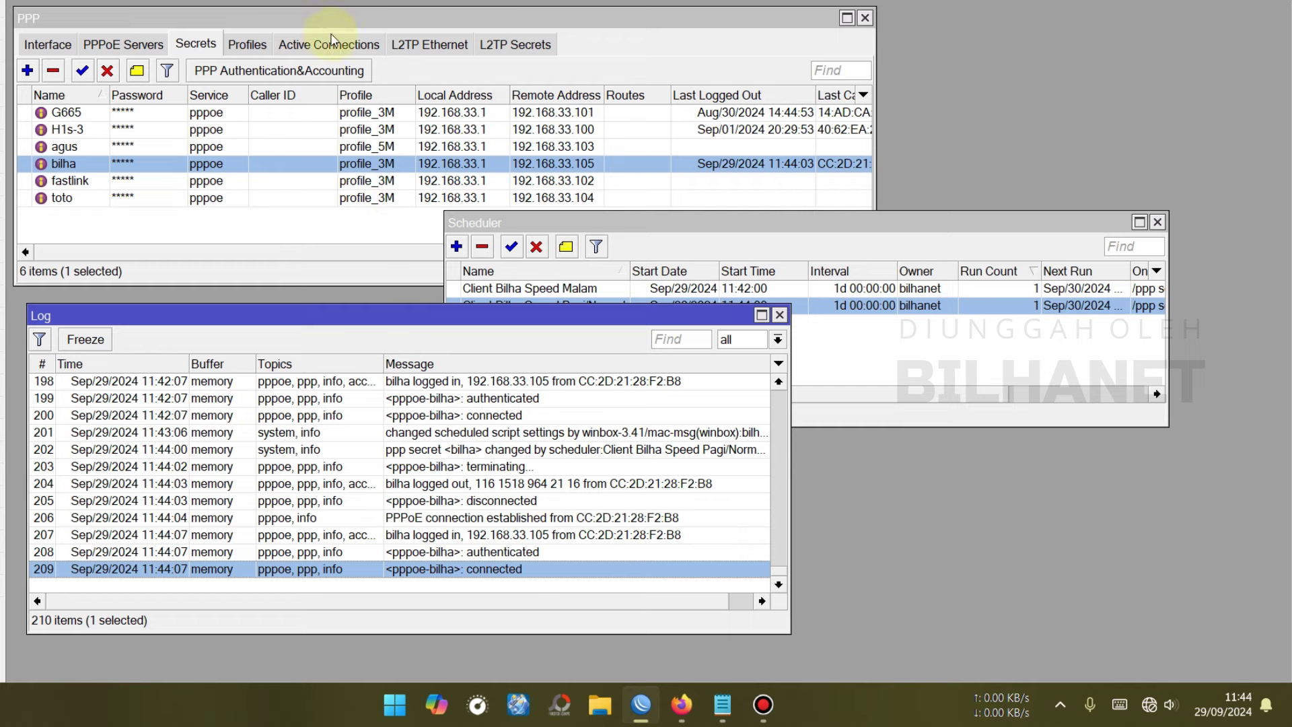
{"action": "left_click", "coordinate": [209, 52]}
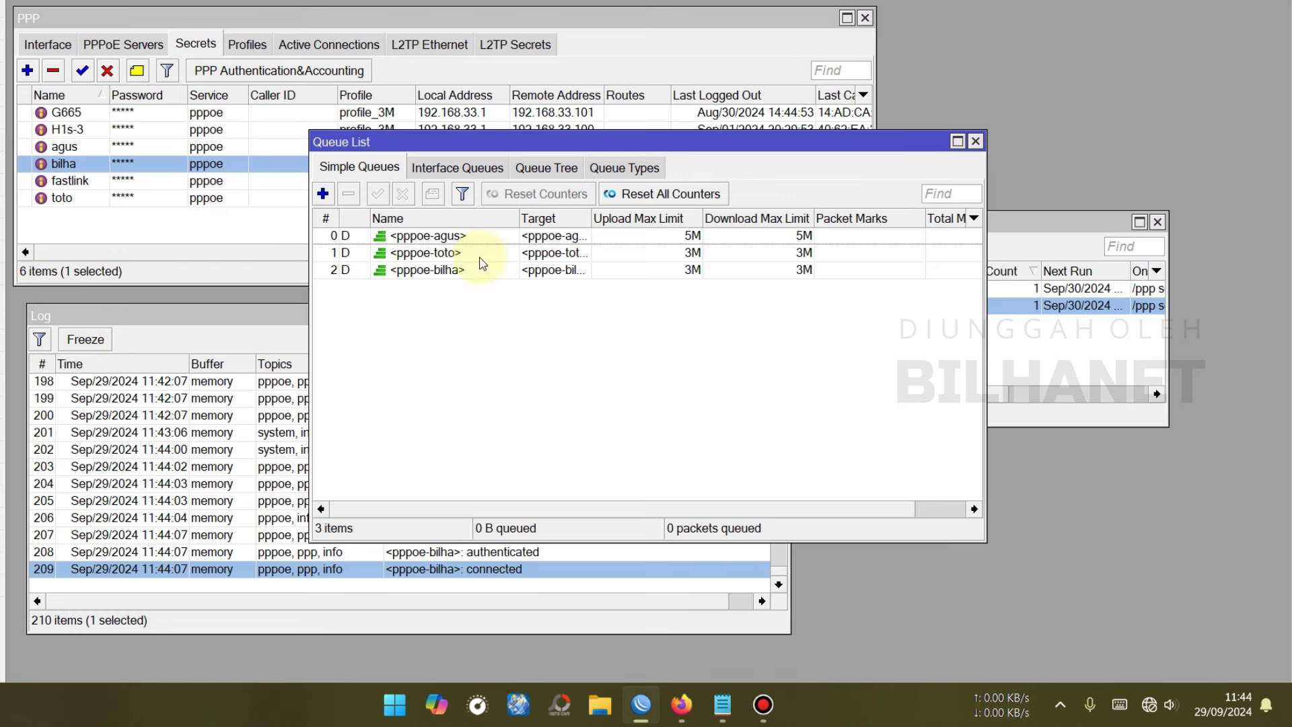
{"action": "double_click", "coordinate": [475, 271]}
{"action": "left_click", "coordinate": [535, 345]}
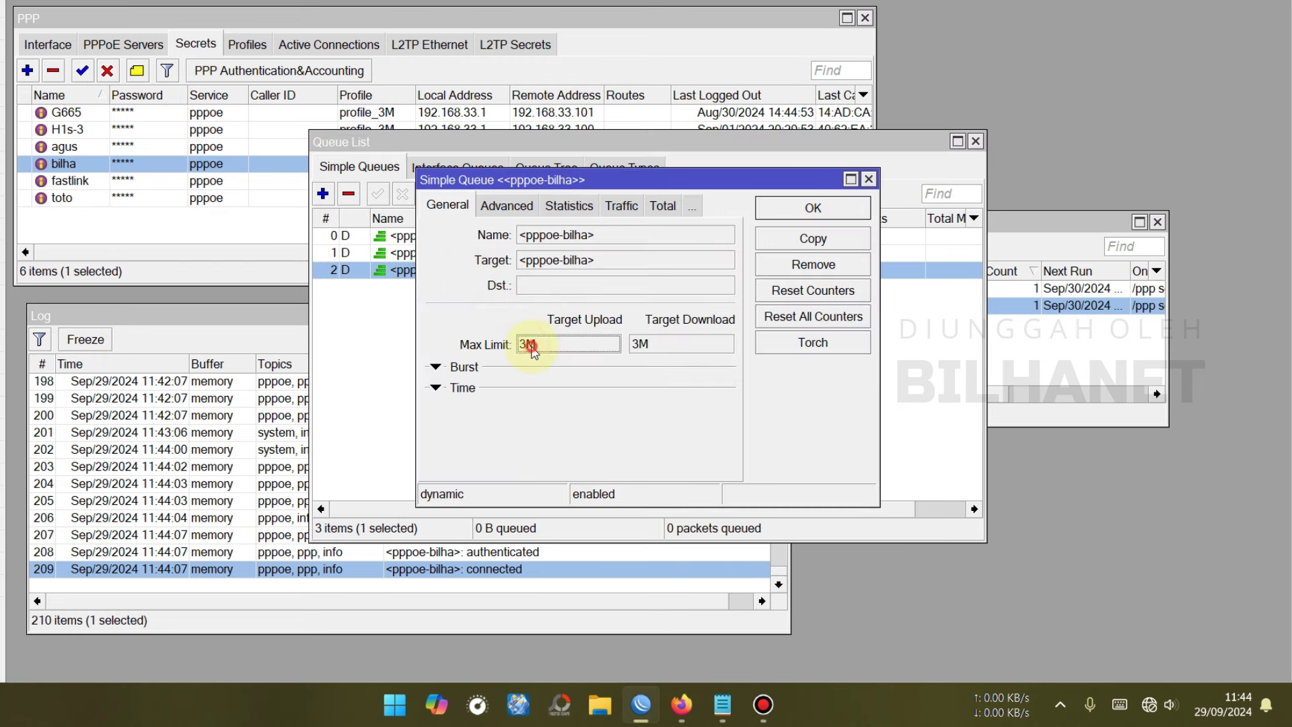
{"action": "left_click", "coordinate": [838, 207]}
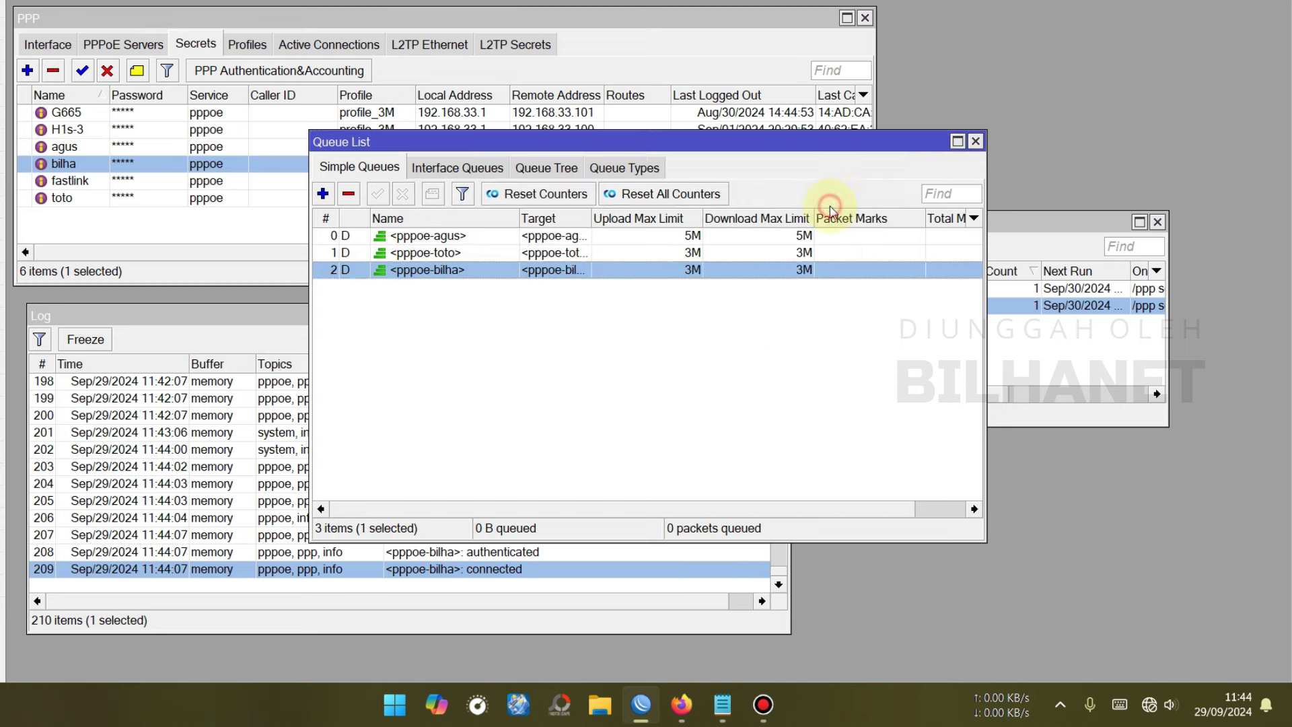
{"action": "left_click", "coordinate": [1068, 222]}
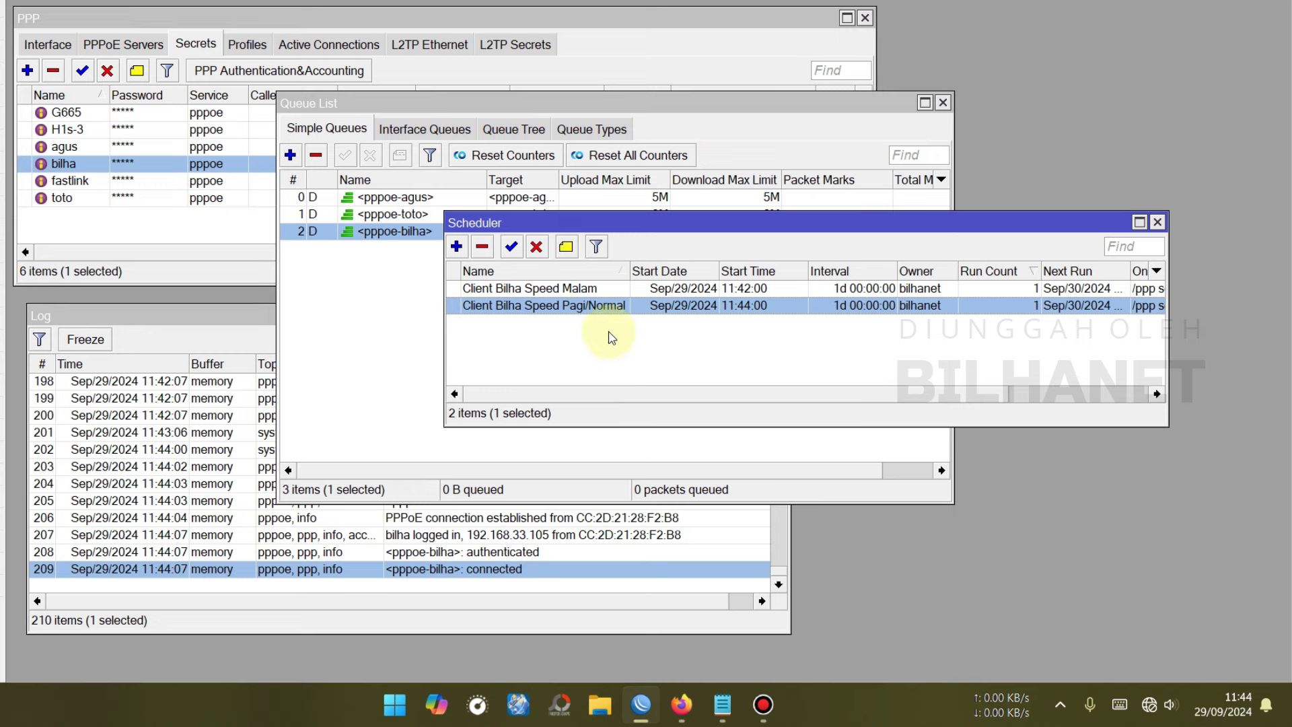
{"action": "left_click", "coordinate": [593, 289]}
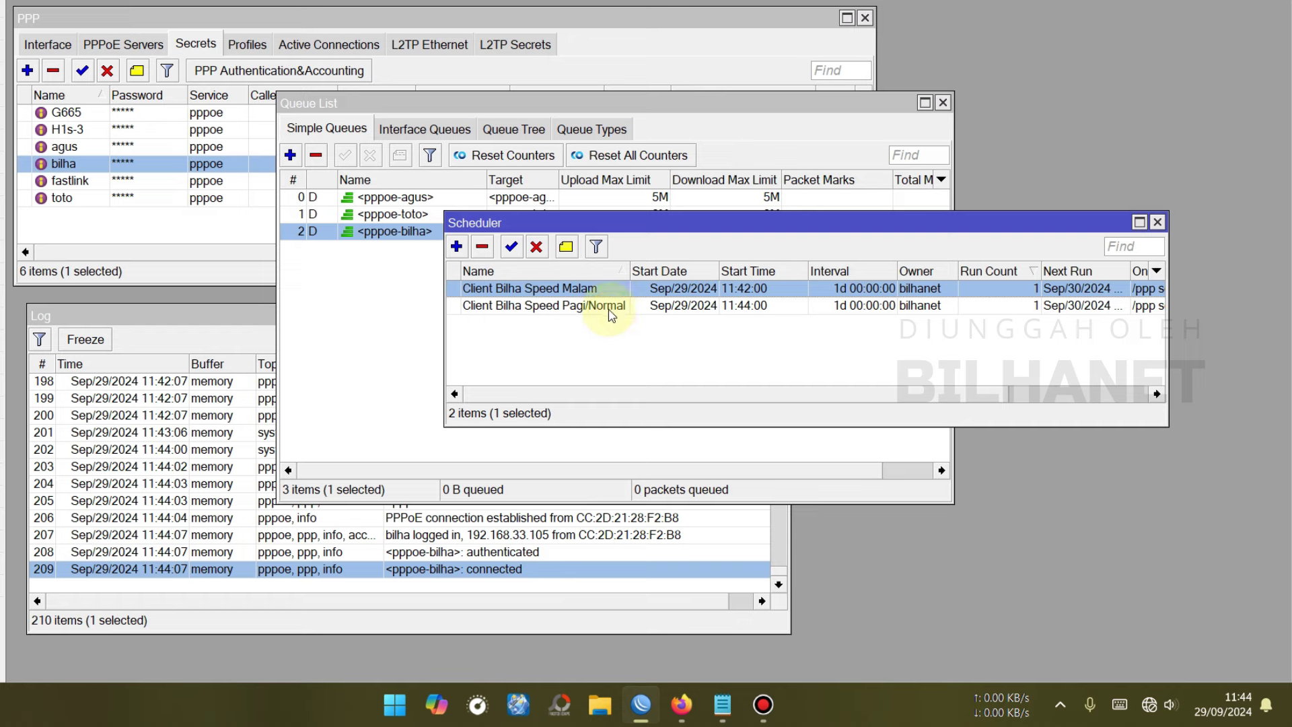
{"action": "left_click", "coordinate": [580, 306]}
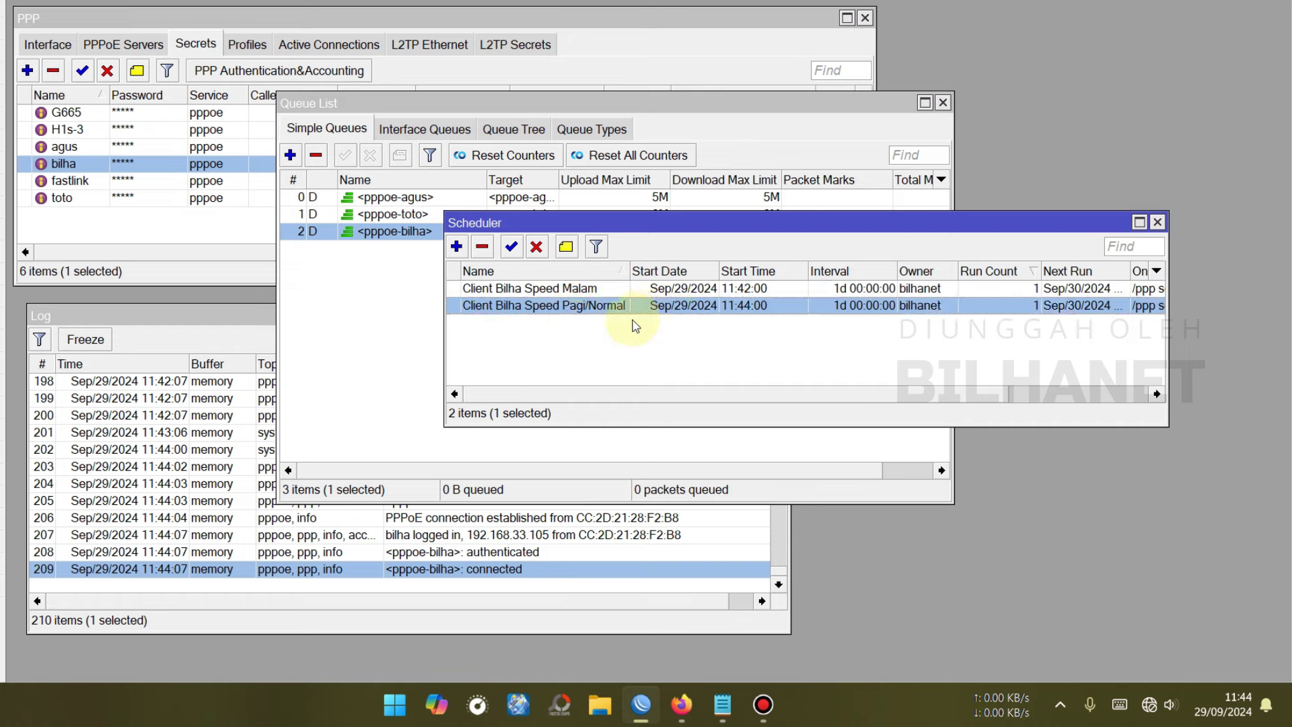
{"action": "left_click_drag", "start_coordinate": [646, 223], "coordinate": [498, 275]}
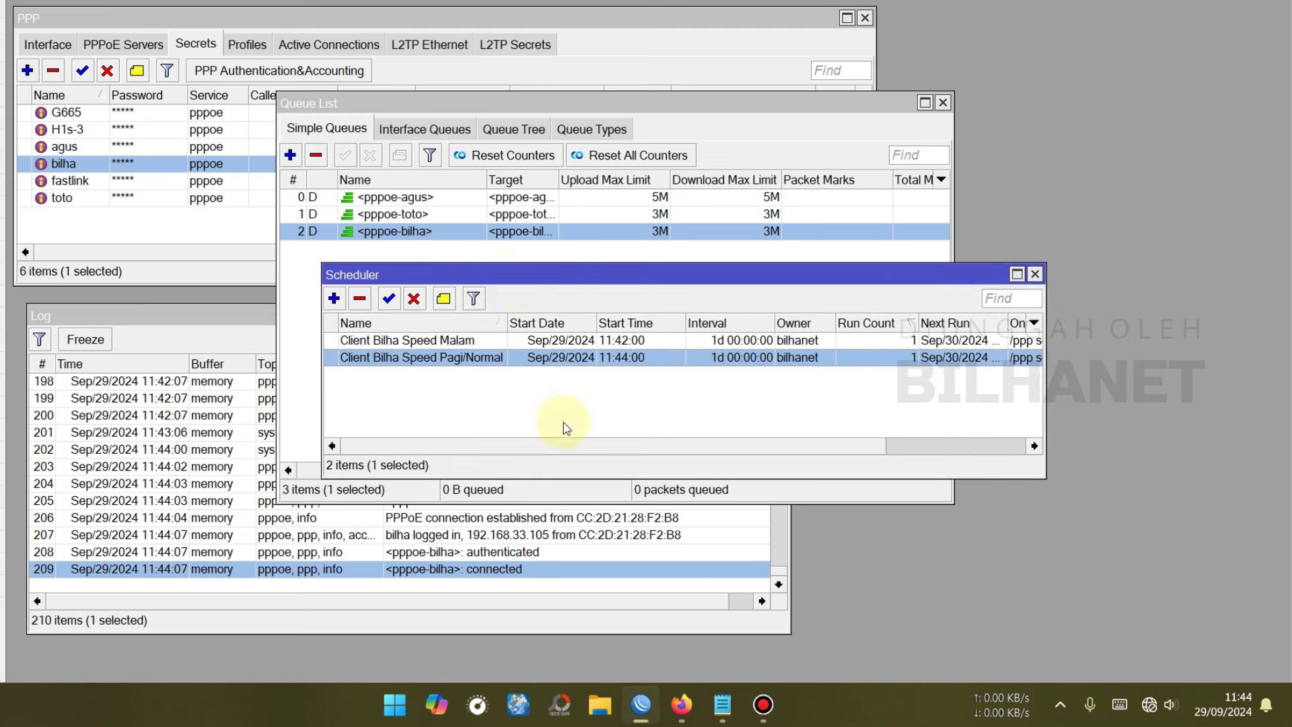
{"action": "left_click", "coordinate": [471, 340]}
{"action": "left_click", "coordinate": [489, 357]}
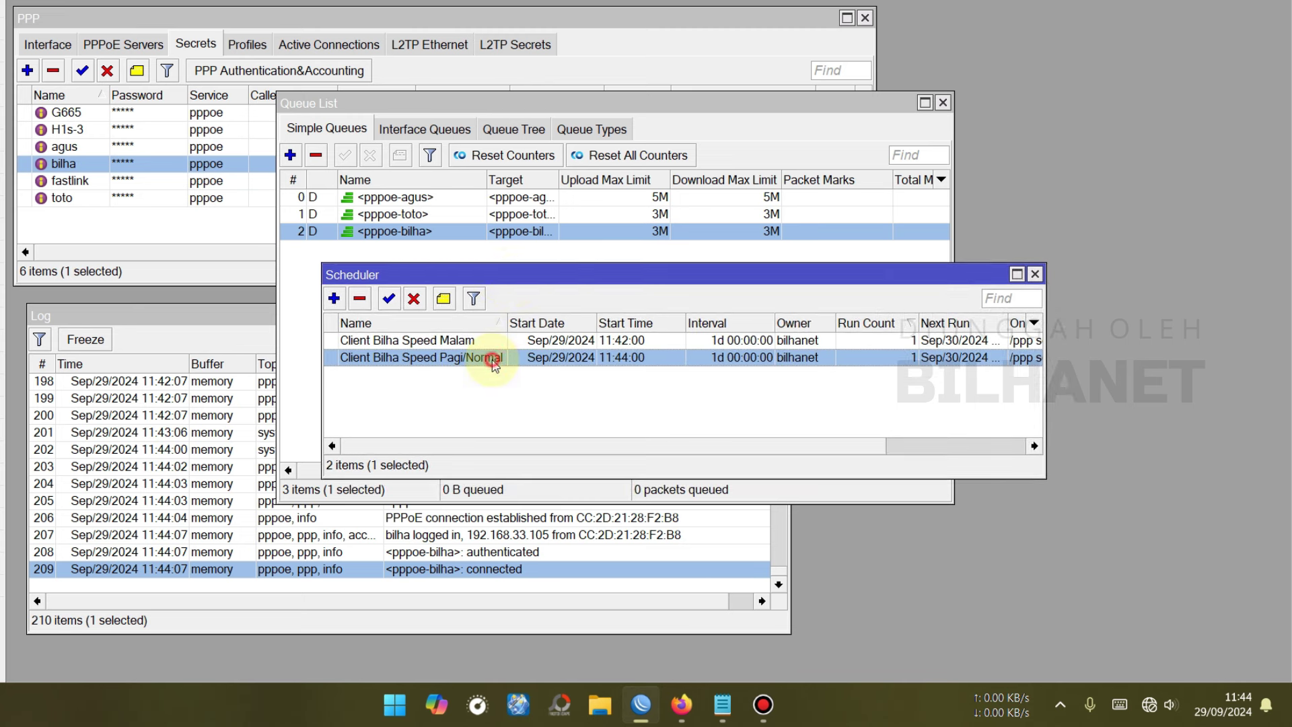